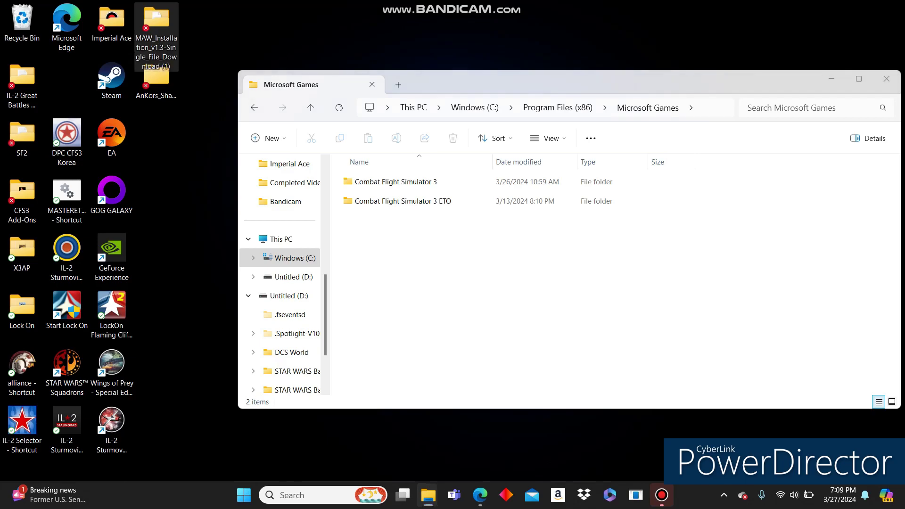
Step: Run the MAWsetup_v1.3 application from the MAW_Installation_v1.3-Single_File_Download (1) folder on the desktop
double_click(156, 21)
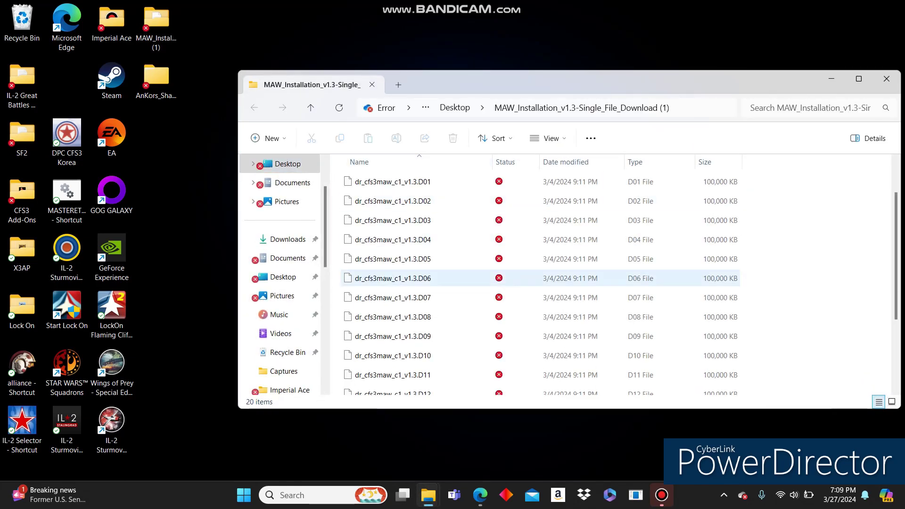
scroll(472, 278, "down", 3)
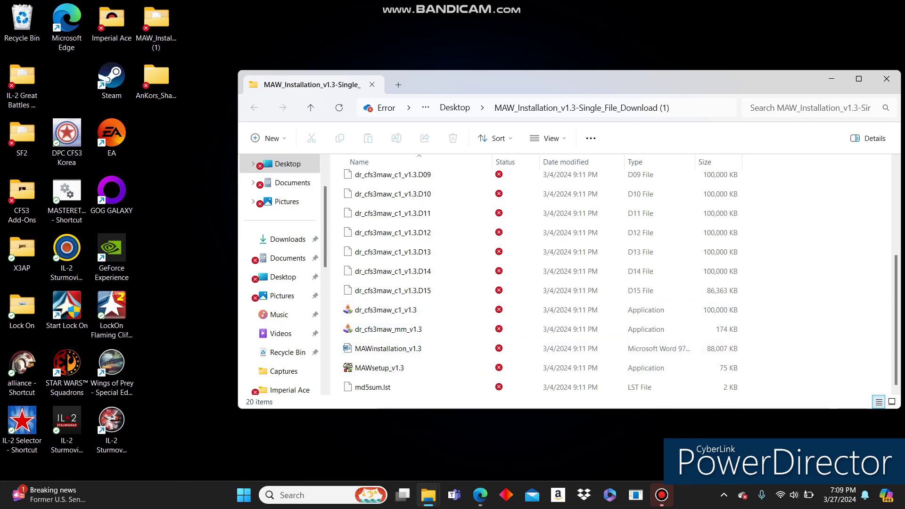
mouse_move(377, 371)
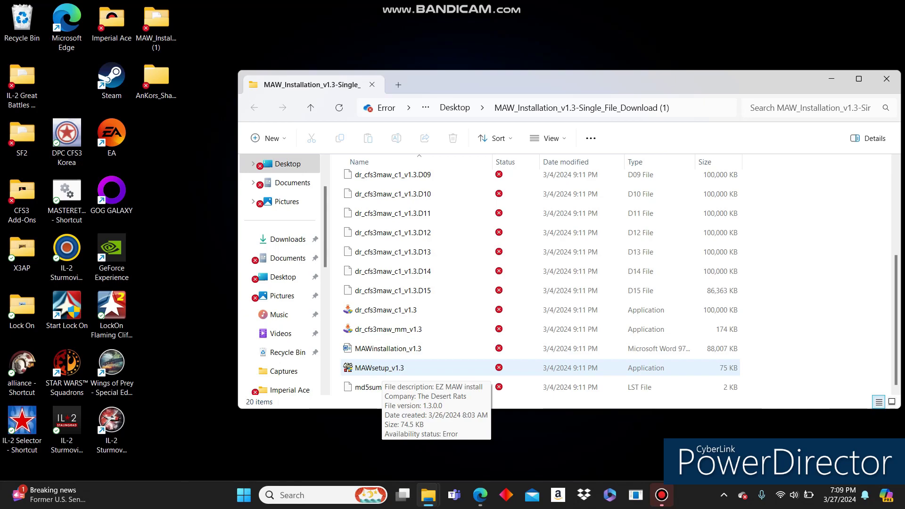
left_click(381, 370)
double_click(377, 368)
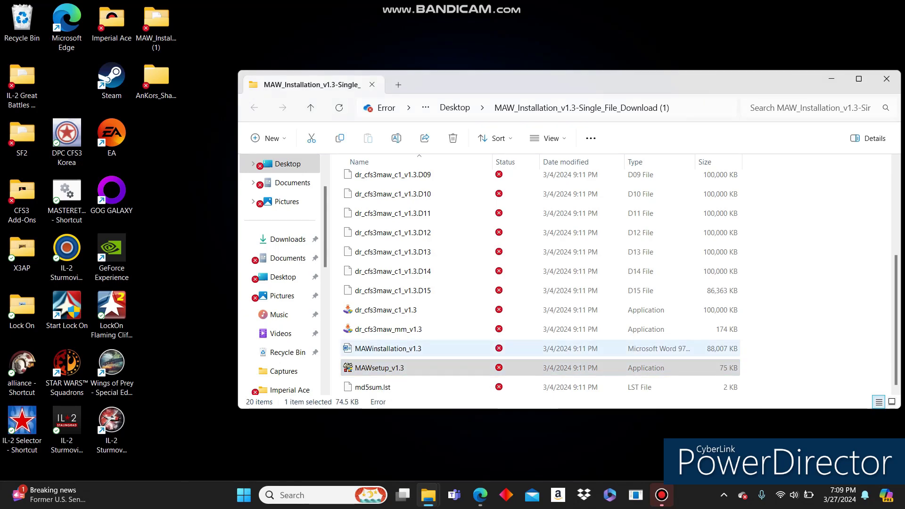
key("Return")
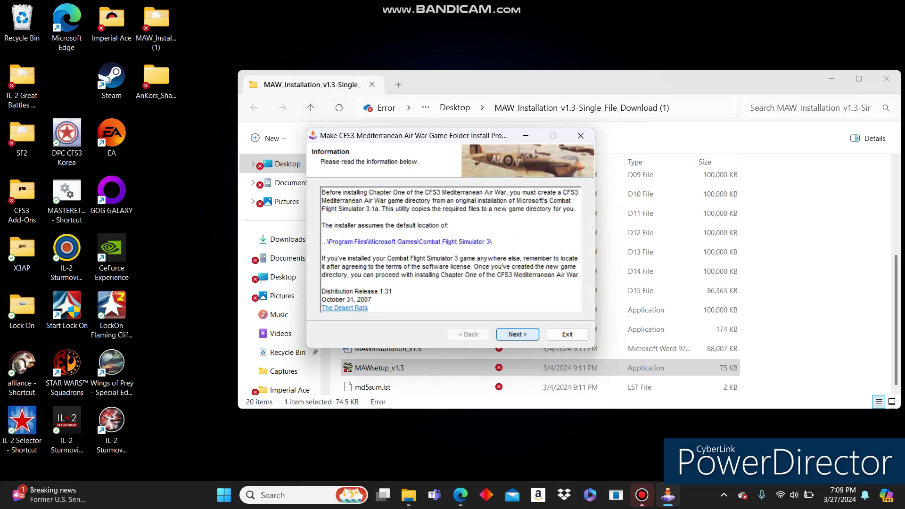
Step: Go past the information page of the game folder installer and agree to its license terms
key("Return")
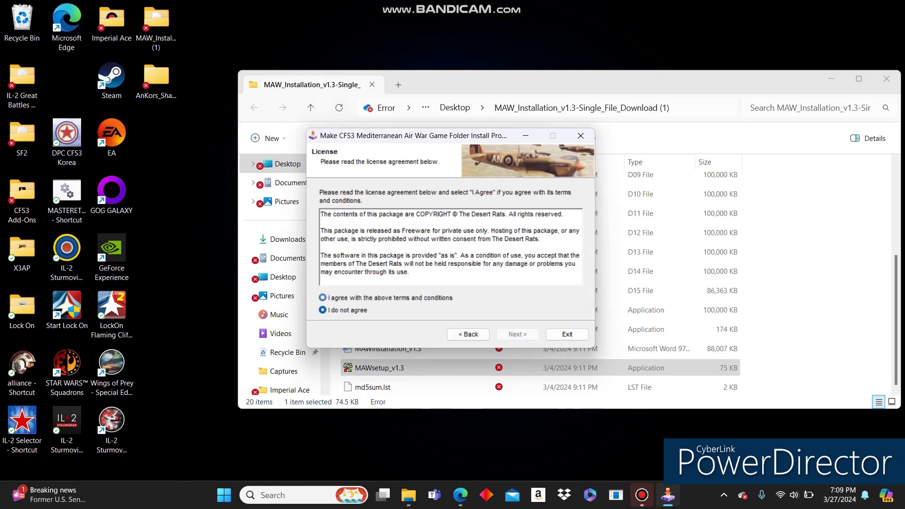
left_click(323, 298)
left_click(517, 335)
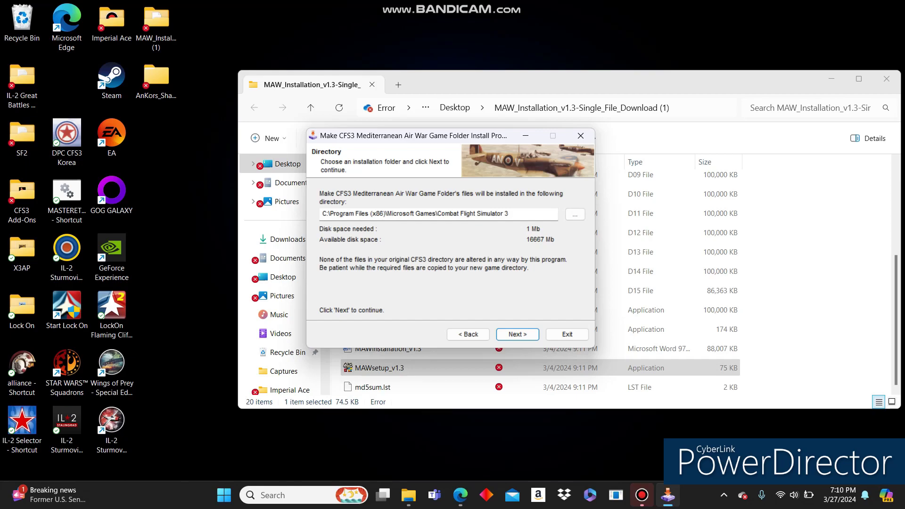
Step: Create the Mediterranean Air War game folder from C:\Program Files (x86)\Microsoft Games\Combat Flight Simulator 3 and exit the folder installer
key("Return")
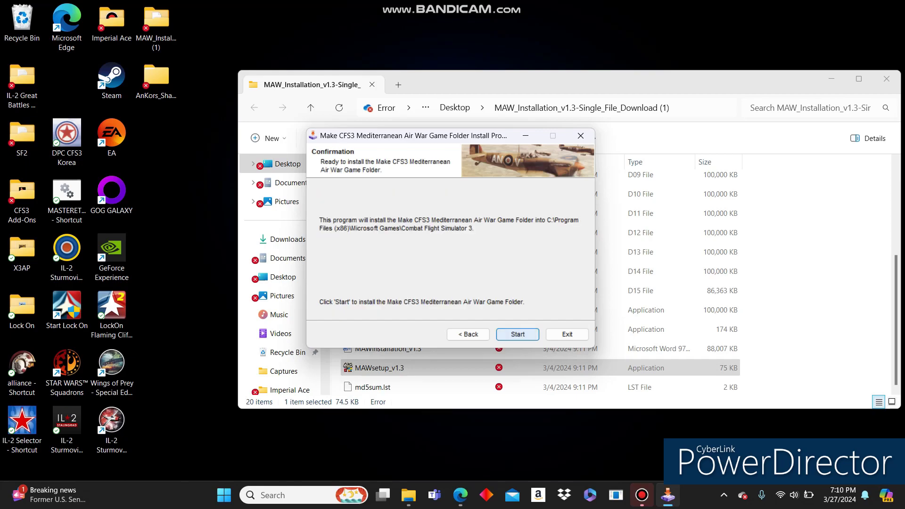
key("Return")
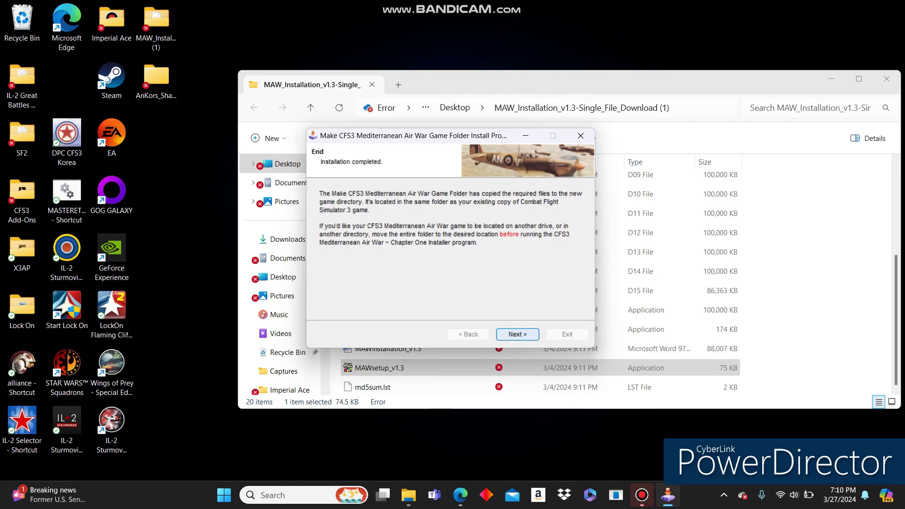
key("Return")
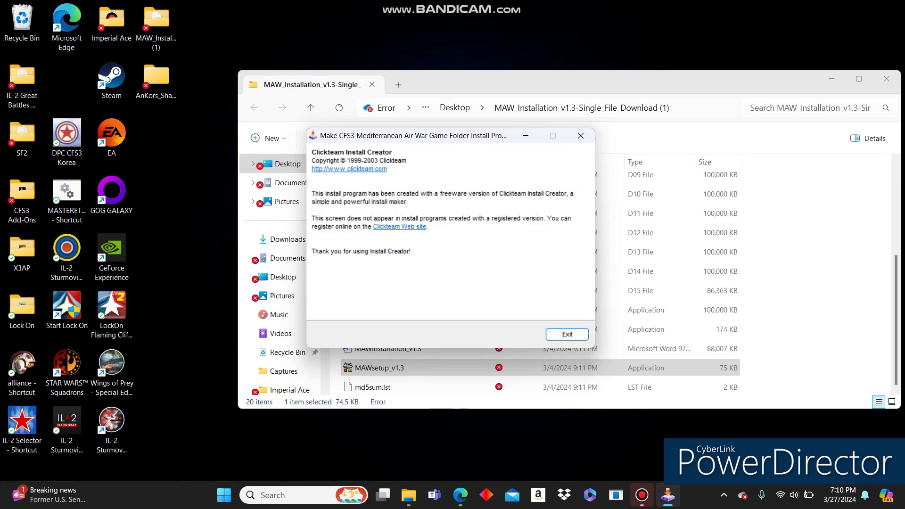
key("Return")
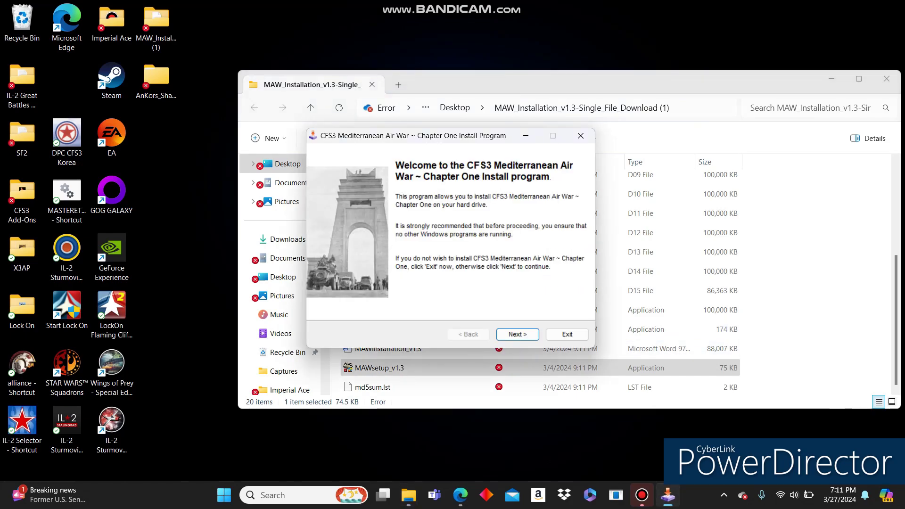
Step: Agree to the Chapter One license and install it into C:\Program Files (x86)\Microsoft Games\CFS3 Mediterranean Air War
key("Return")
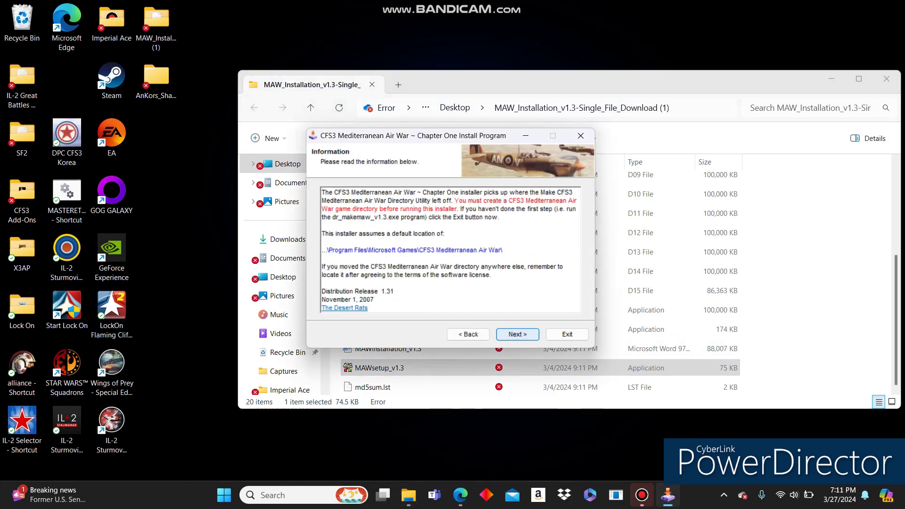
key("Return")
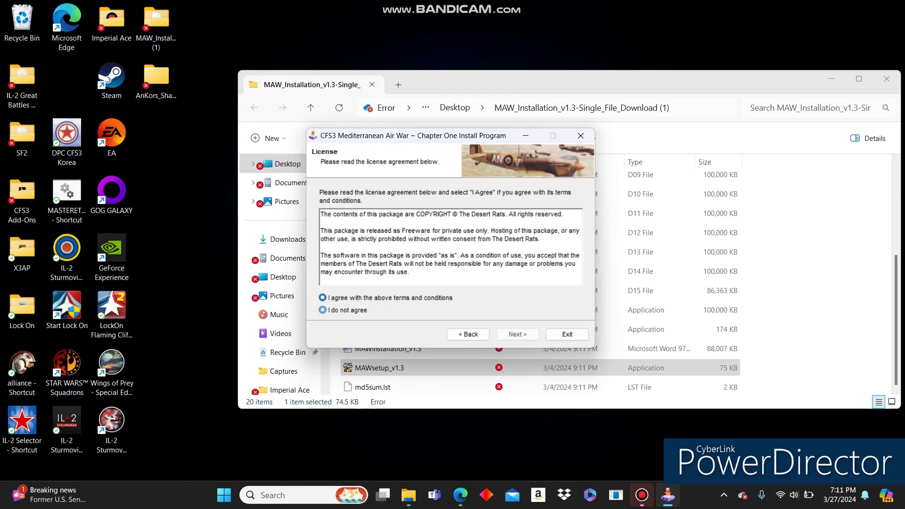
key("Up")
key("Return")
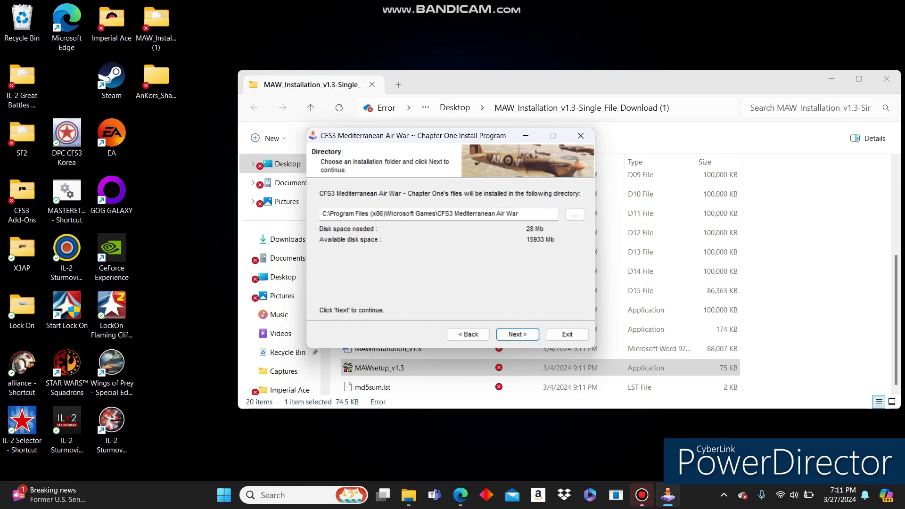
left_click(517, 334)
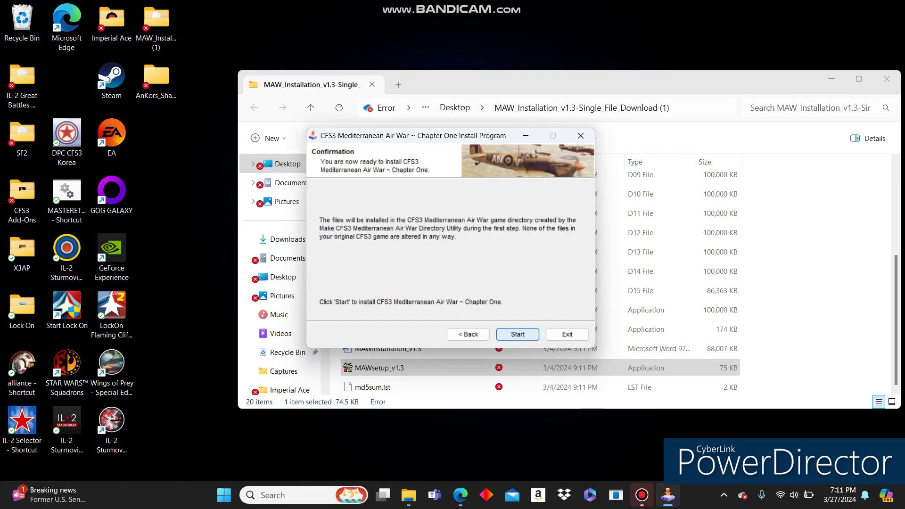
left_click(518, 334)
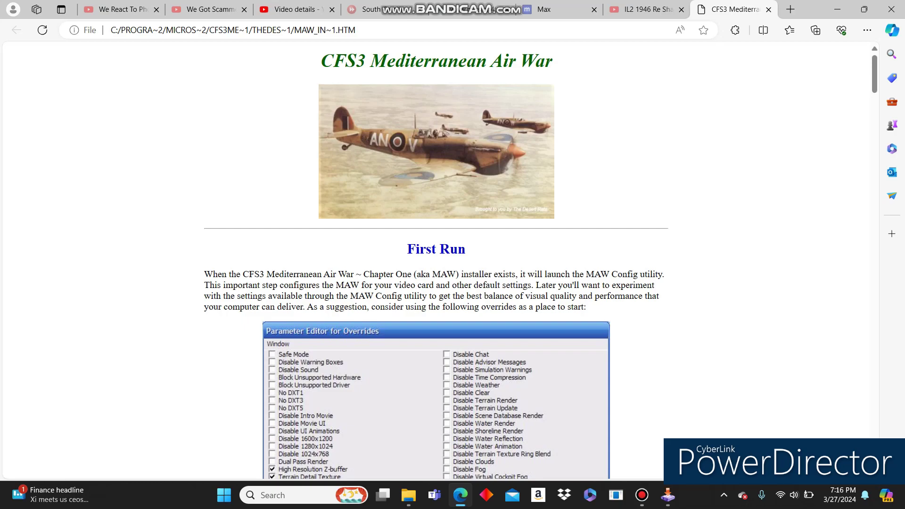
Step: Read the Mediterranean Air War notes on first-run overrides and the Spawning Setup Utility, and minimize the browser
scroll(436, 259, "down", 2)
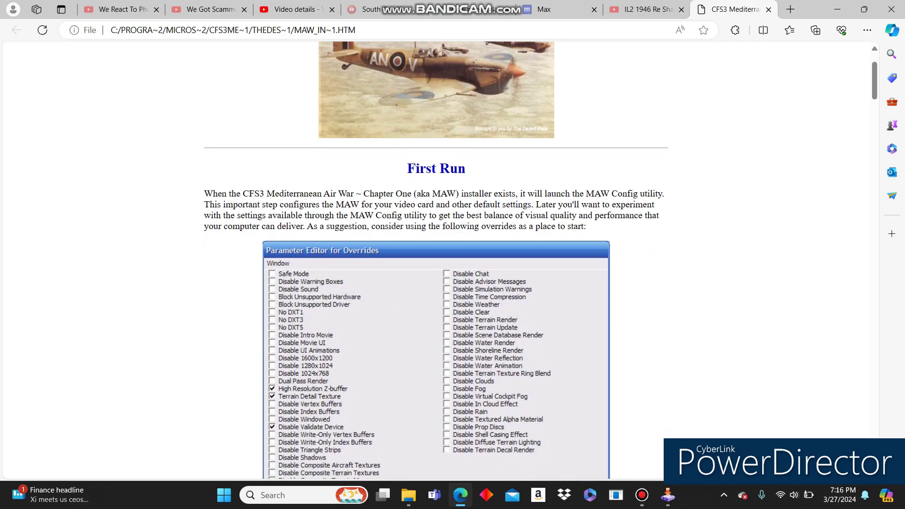
scroll(436, 260, "down", 2)
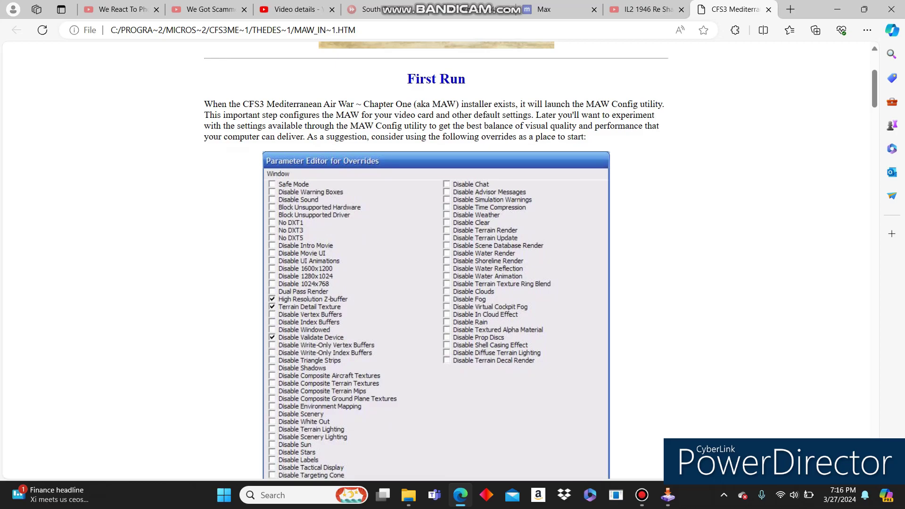
scroll(436, 259, "down", 5)
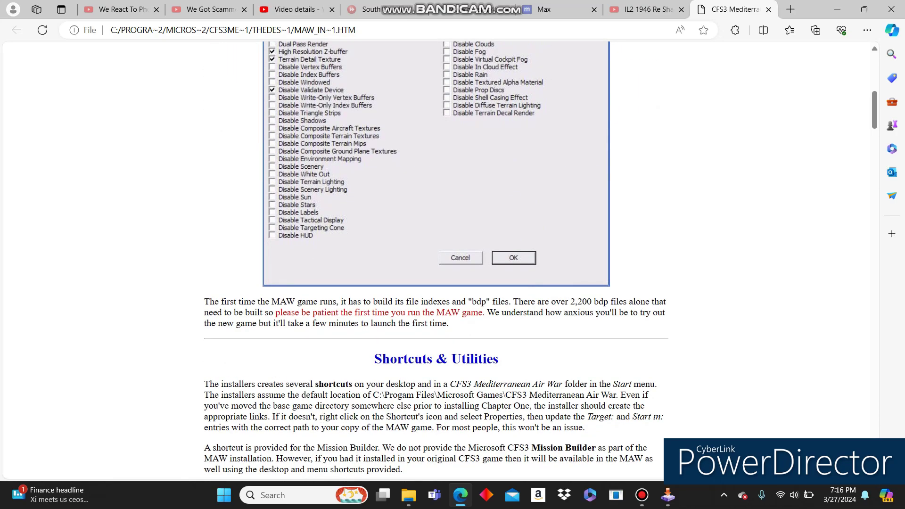
scroll(436, 259, "down", 18)
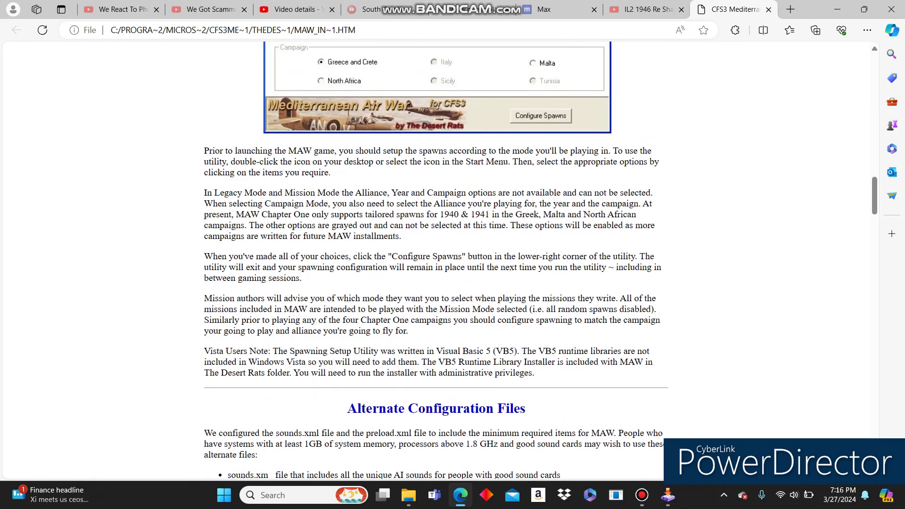
scroll(436, 260, "up", 6)
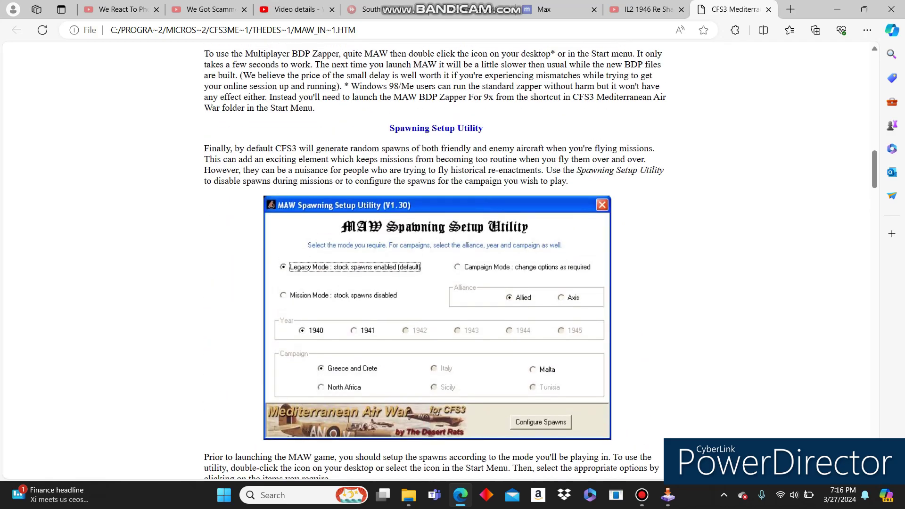
scroll(436, 259, "up", 14)
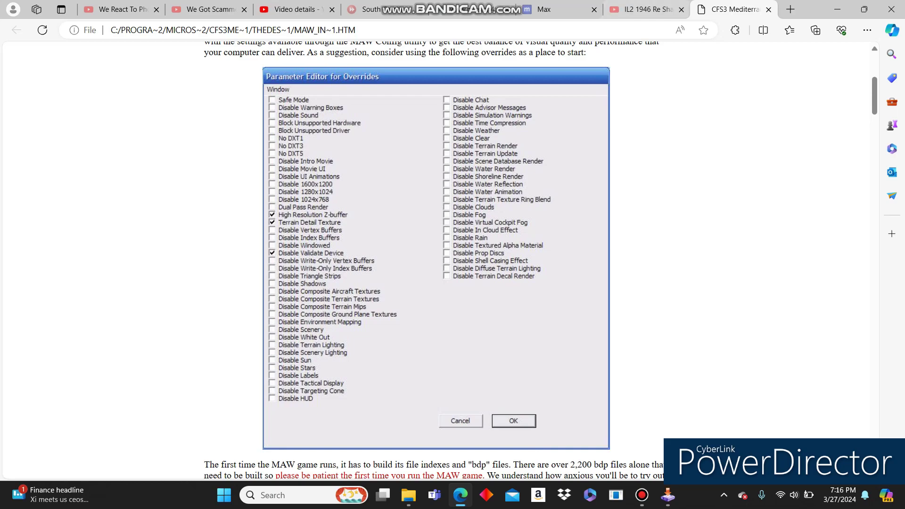
left_click(838, 9)
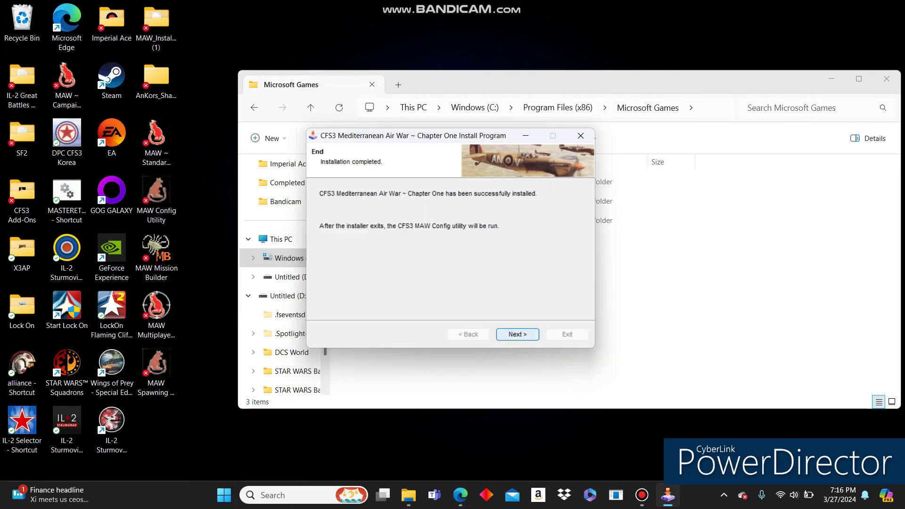
Step: Finish and exit the Chapter One installer, and bring up the CFS3 Configuration window
left_click(517, 335)
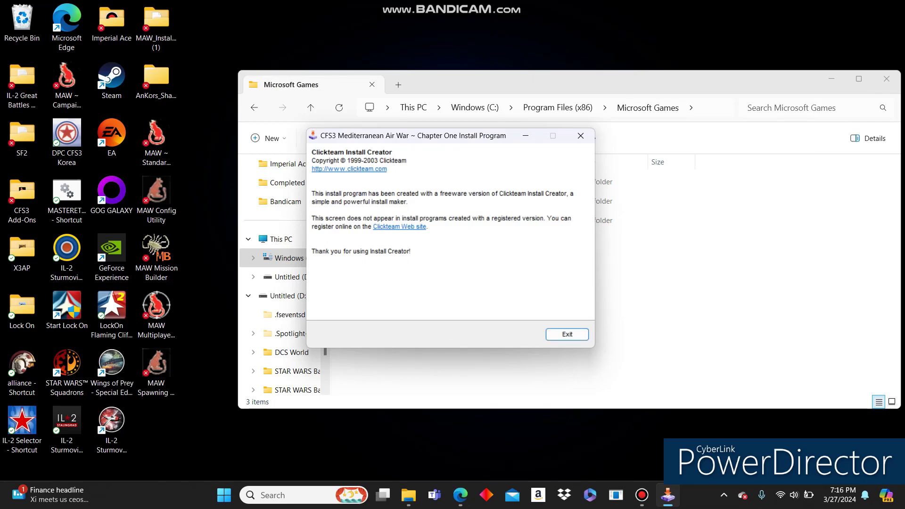
left_click(567, 333)
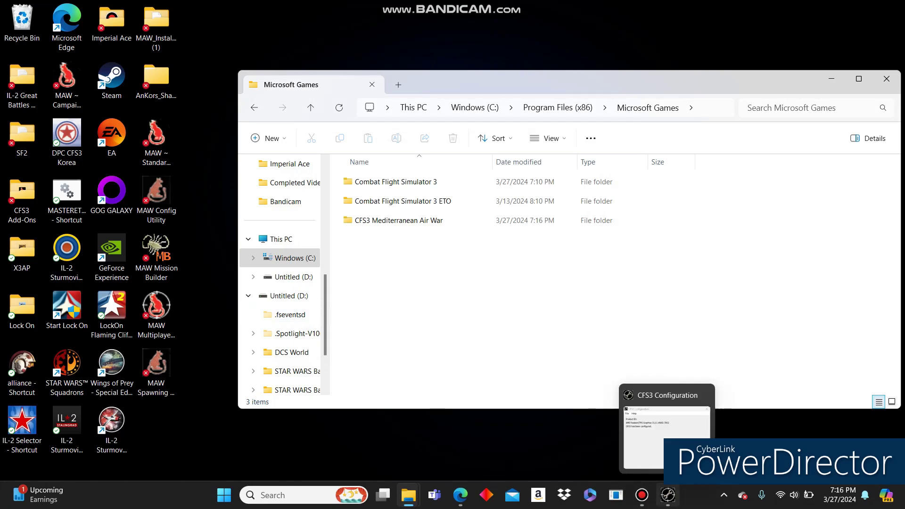
left_click(668, 495)
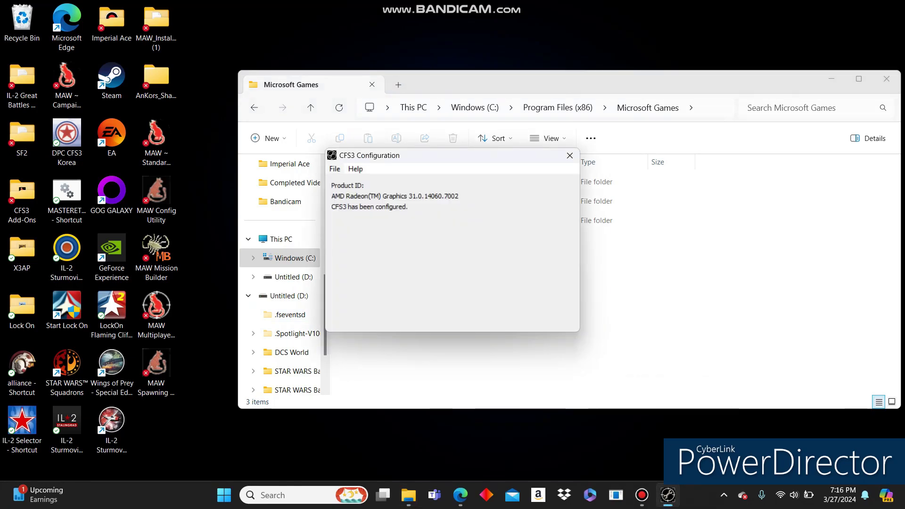
Step: Open the custom settings' Overrides, enable Disable Intro Movie, and save the change
left_click(335, 169)
left_click(373, 208)
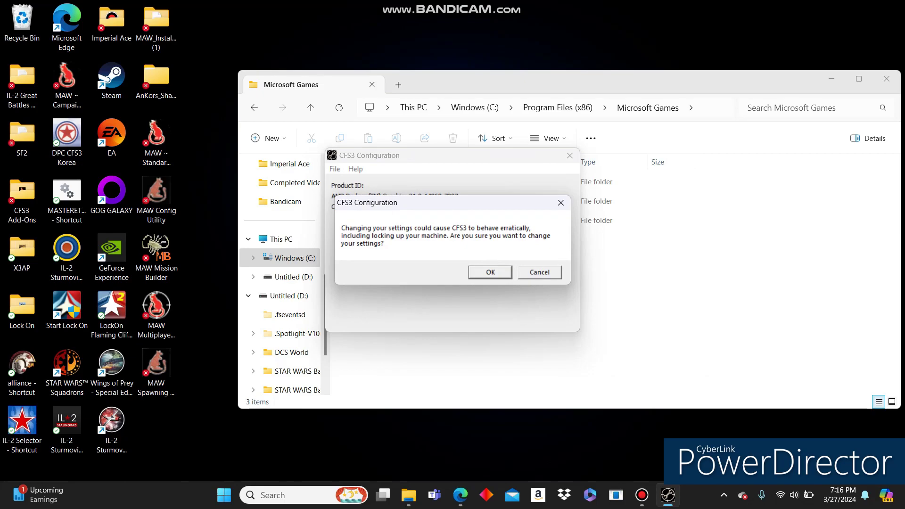
key("Return")
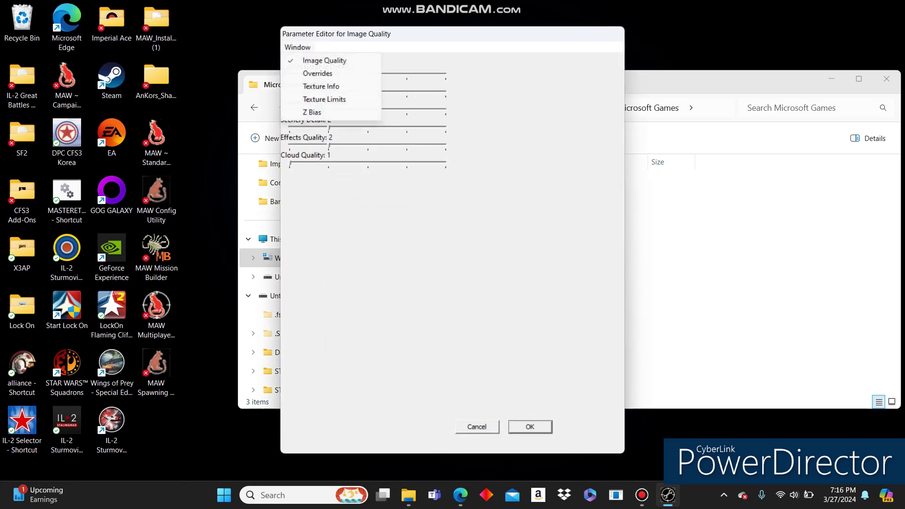
left_click(317, 73)
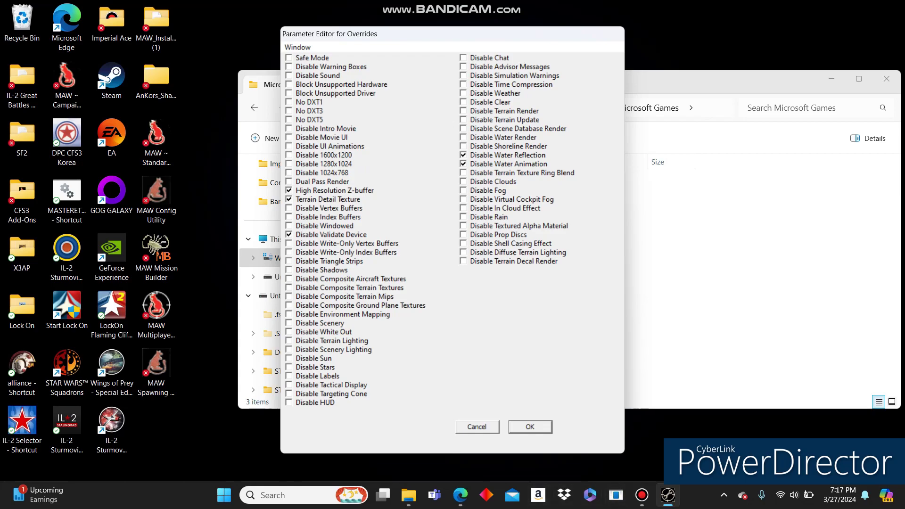
left_click(289, 128)
left_click(530, 427)
Step: Accept the display options with the AMD Radeon(TM) Graphics adapter, 1920 x 1080 x 16 resolution and no anti-aliasing, and exit the configuration utility
left_click(335, 169)
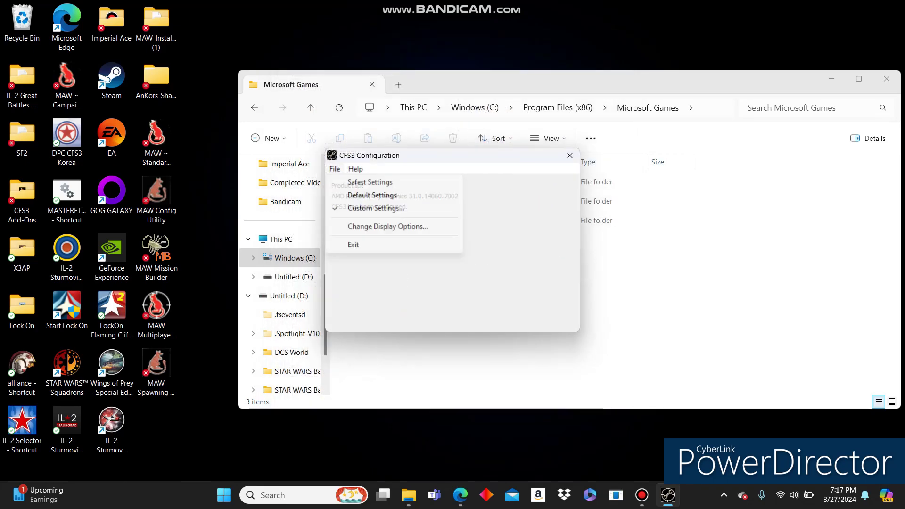
key("Return")
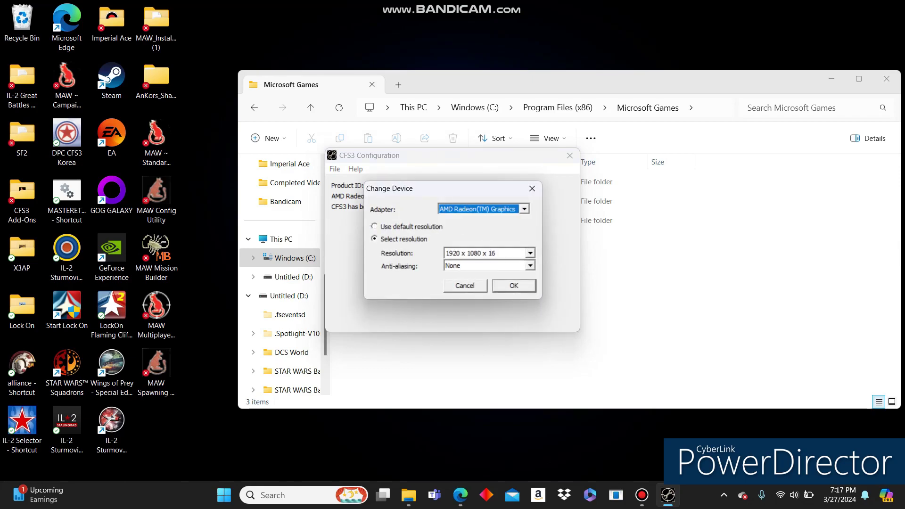
key("Return")
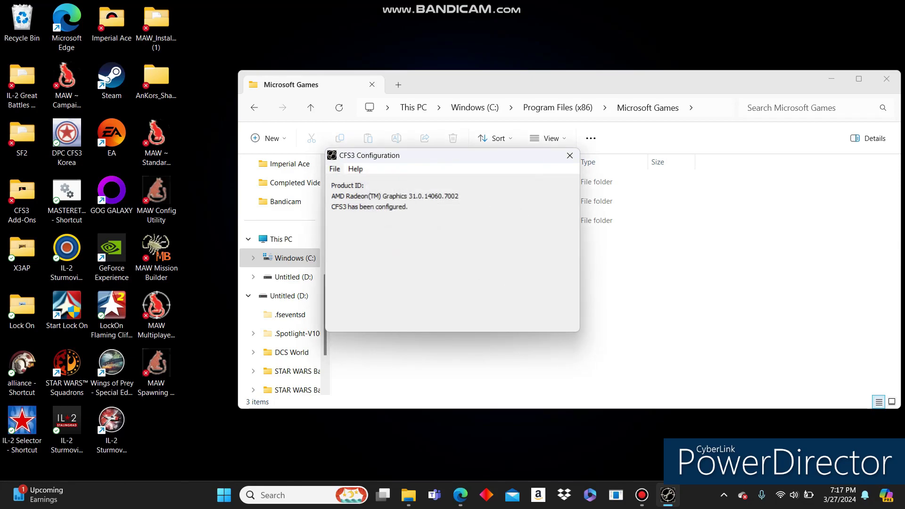
key("alt+f")
key("Down")
key("Return")
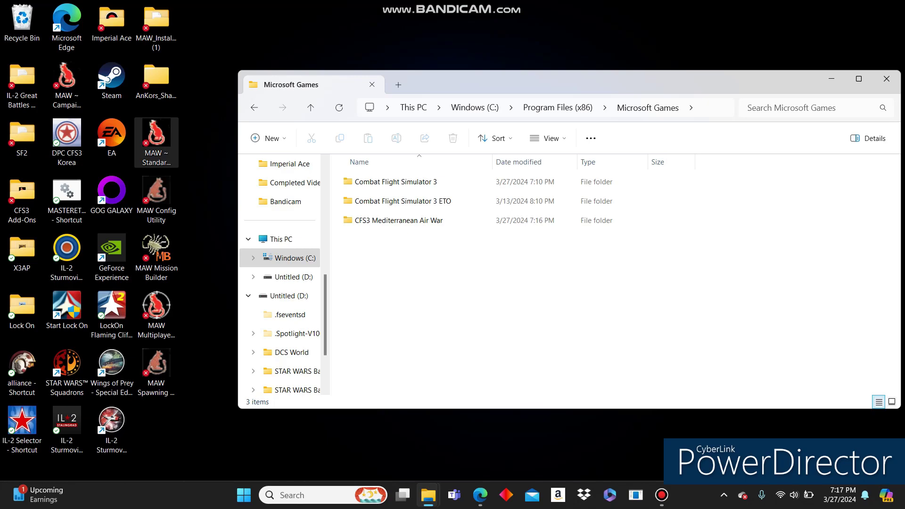
Step: Launch the standard version of MAW from its desktop shortcut, declining the troubleshooting information
double_click(156, 134)
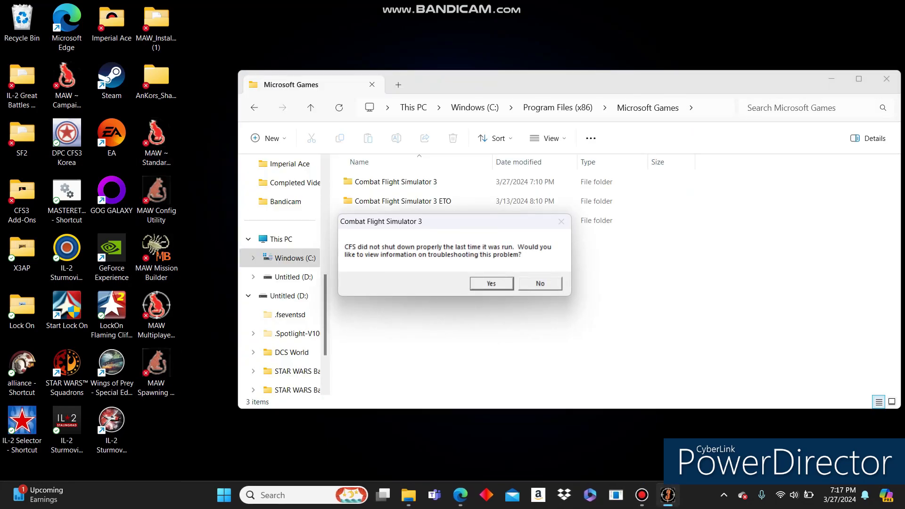
left_click(540, 284)
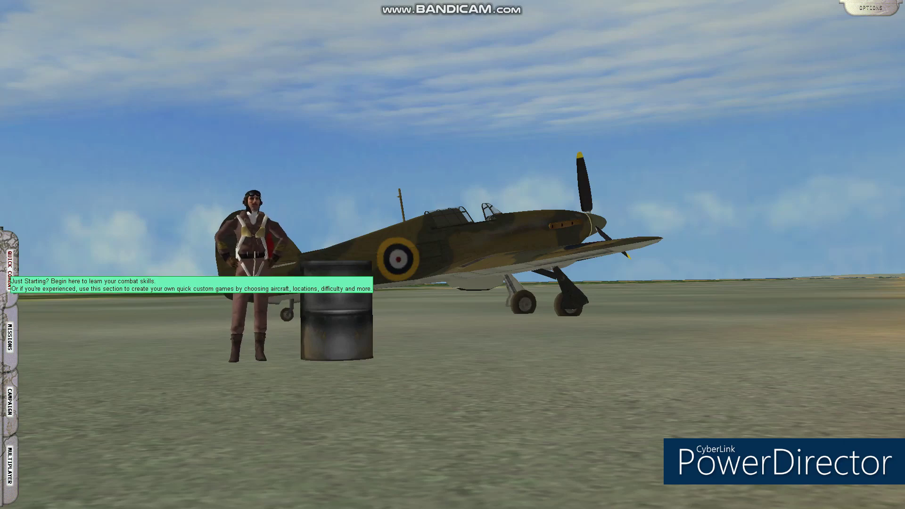
Step: Start a Quick Combat dogfight flight with the preset options, and dismiss the Program Compatibility Assistant
left_click(10, 271)
left_click(17, 245)
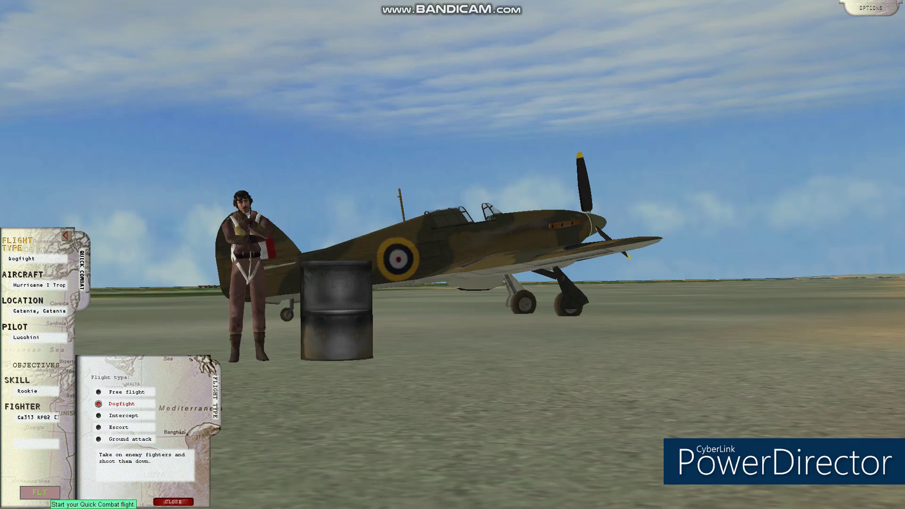
left_click(40, 492)
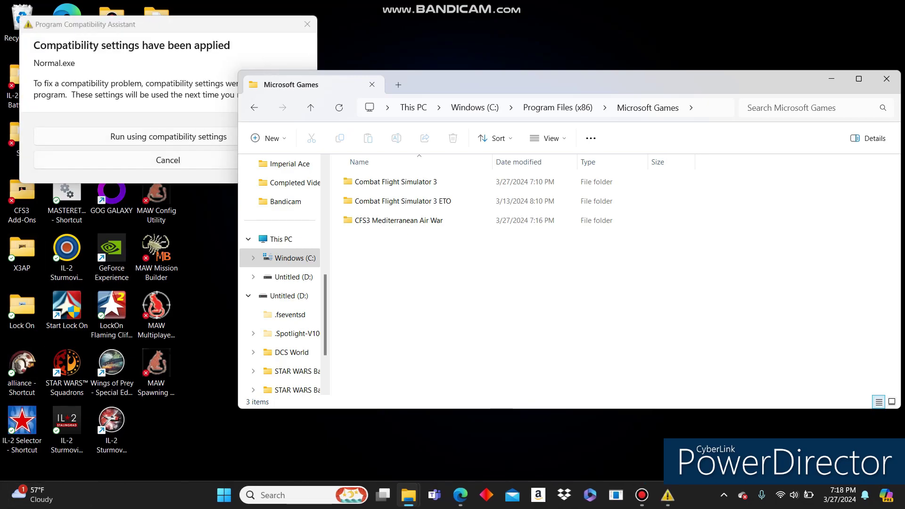
left_click(308, 24)
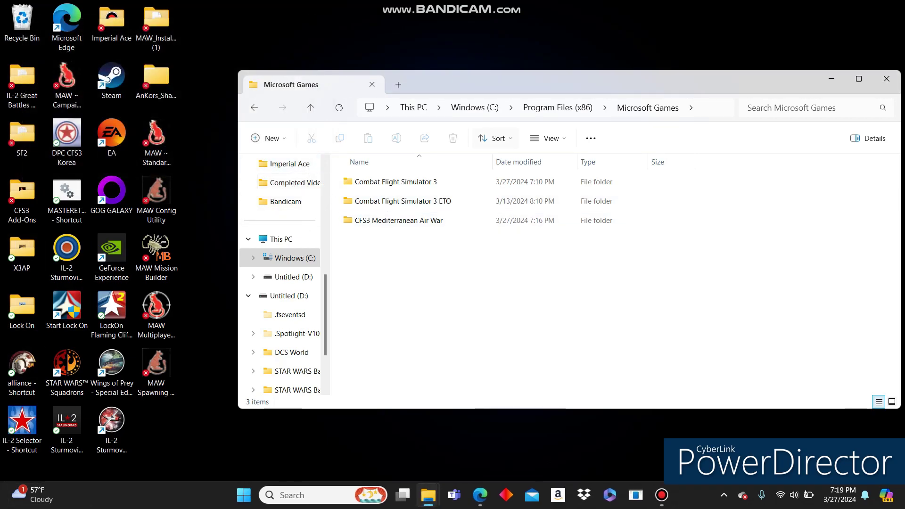
Step: In the CFS3 Mediterranean Air War folder, set the cfs3 application's compatibility mode to Windows XP (Service Pack 3)
double_click(398, 220)
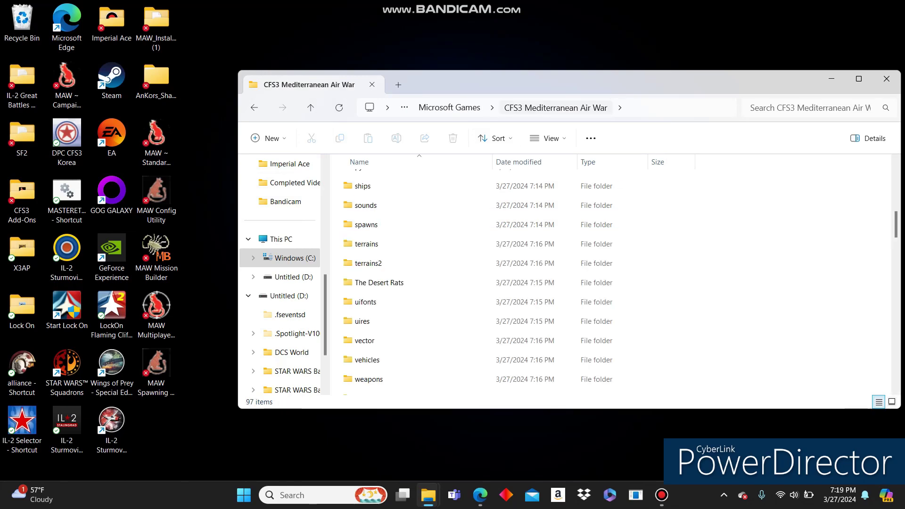
scroll(424, 273, "down", 3)
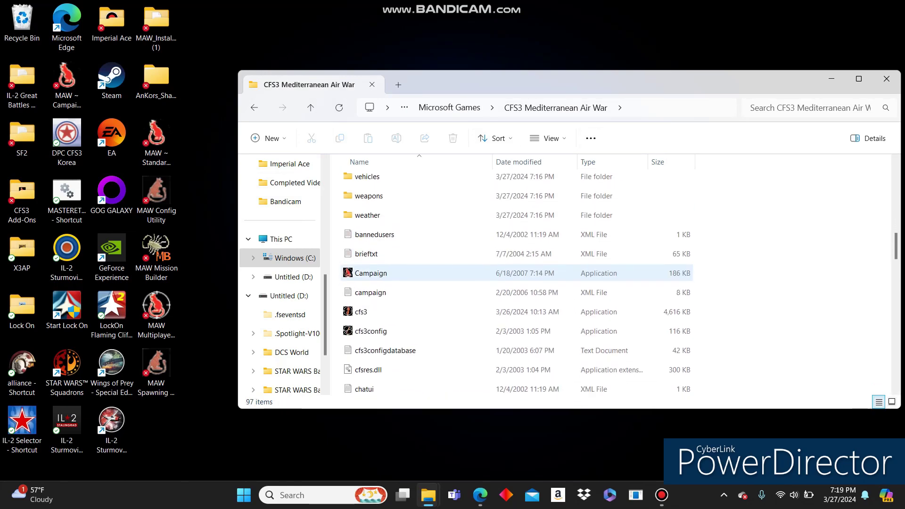
left_click(372, 311)
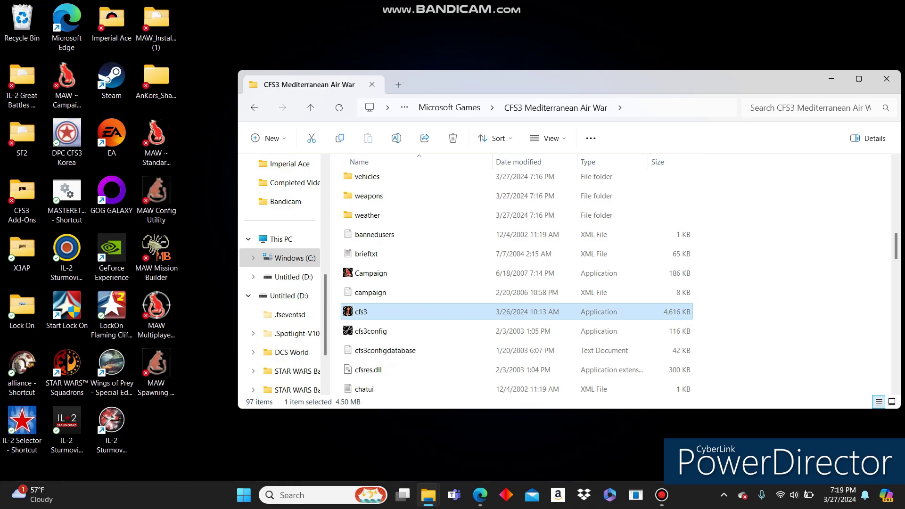
right_click(384, 316)
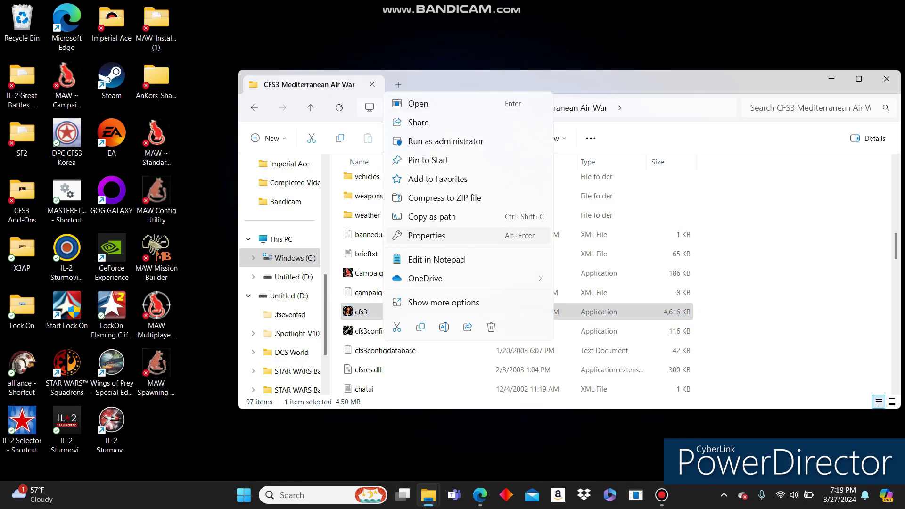
left_click(520, 234)
left_click(446, 185)
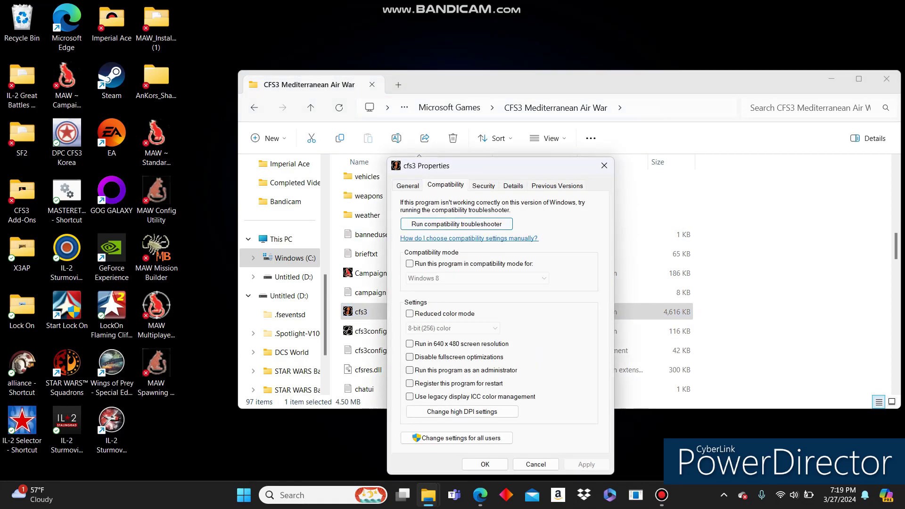
left_click(409, 264)
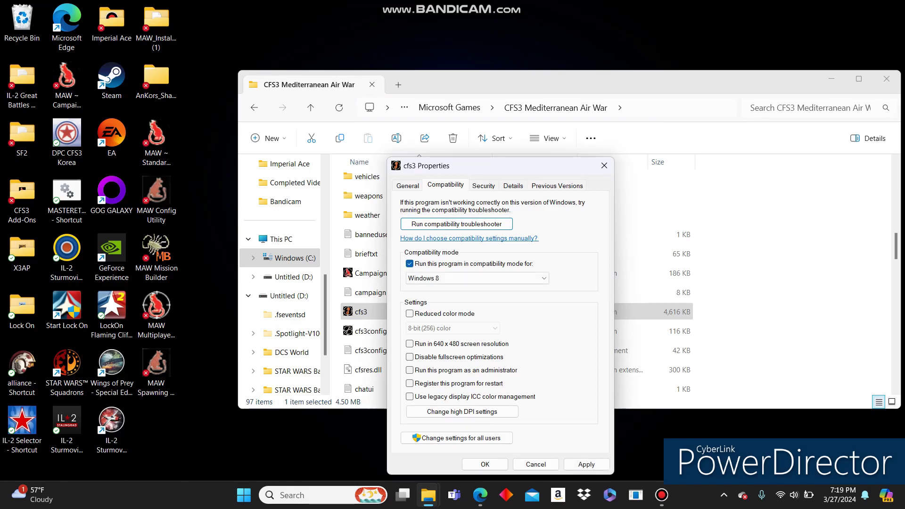
left_click(477, 278)
left_click(472, 315)
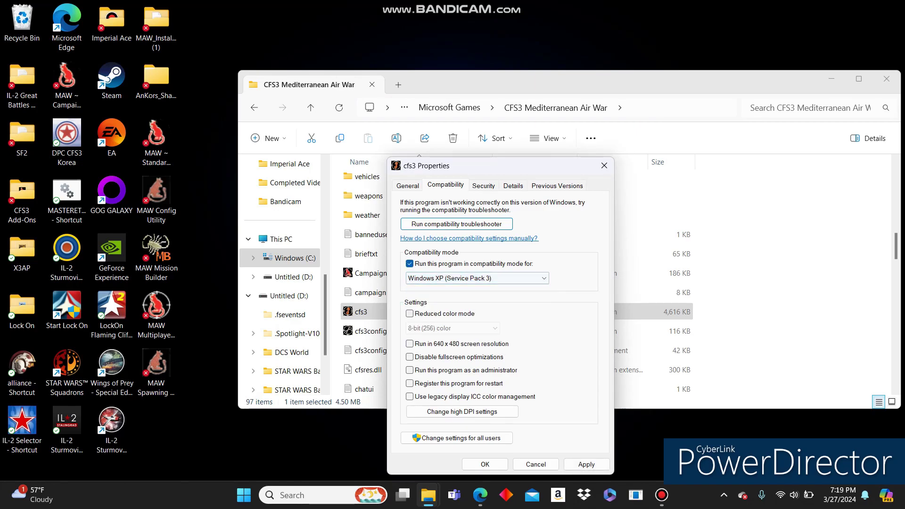
Step: Enable the program DPI scaling fix and override high DPI scaling with Application for cfs3, and apply the properties
left_click(462, 412)
left_click(439, 389)
left_click(439, 268)
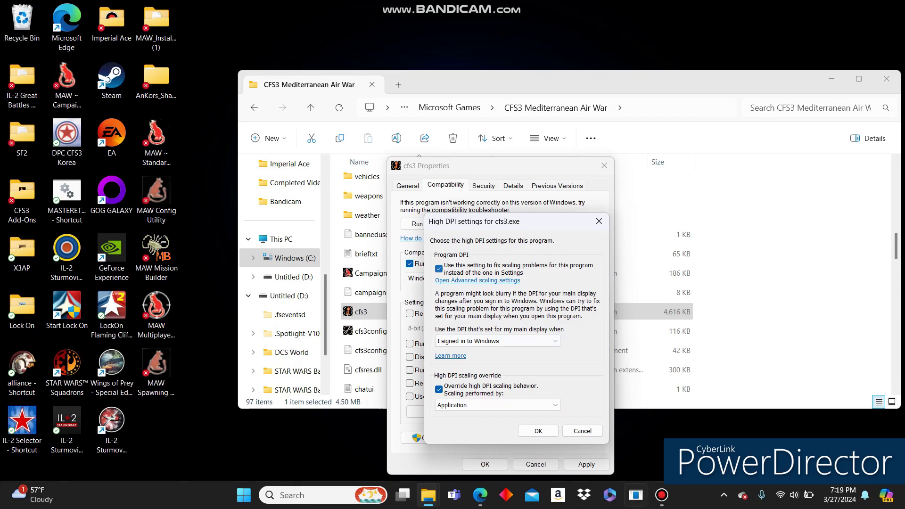
left_click(538, 430)
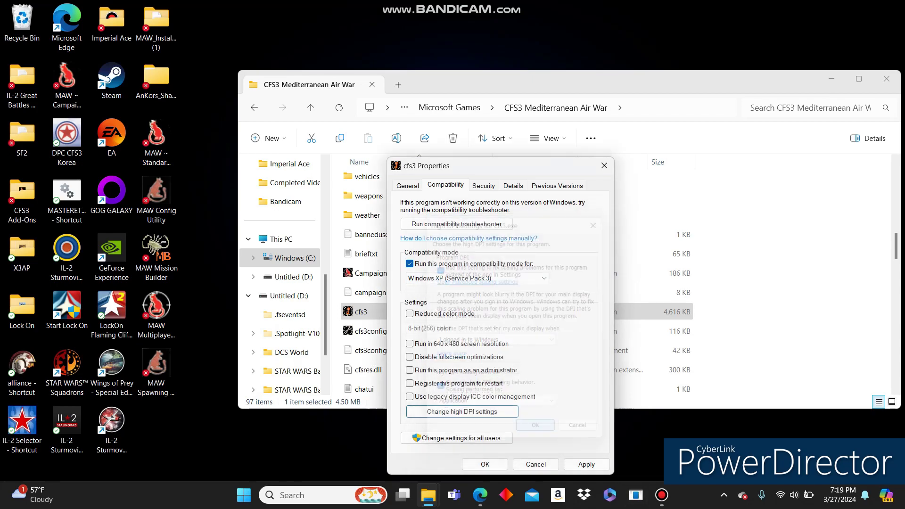
left_click(586, 464)
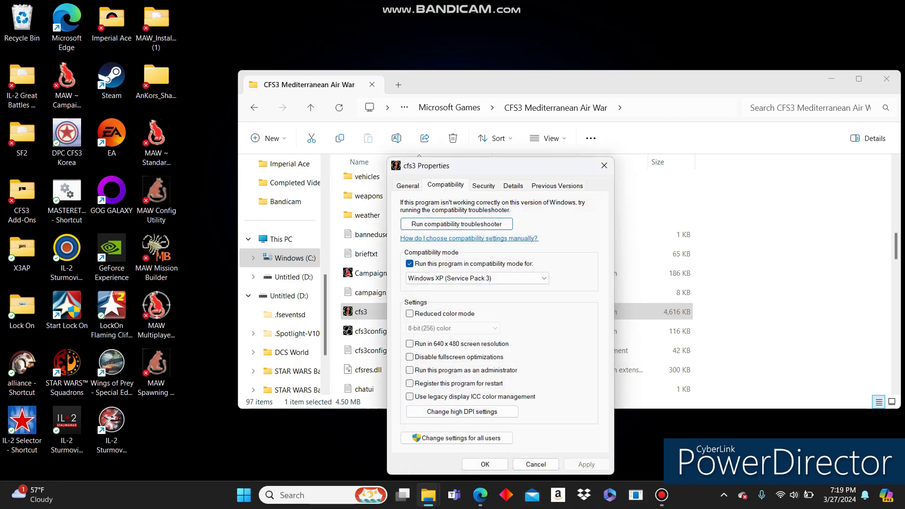
left_click(486, 464)
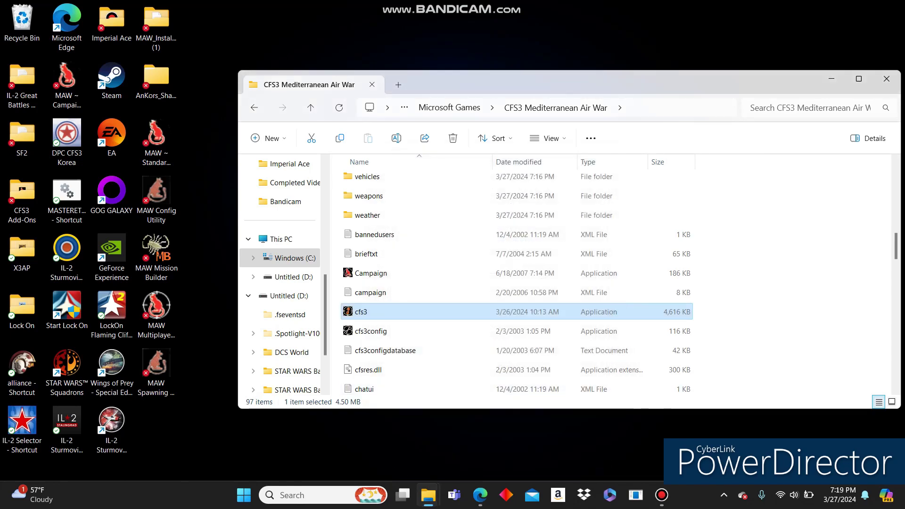
Step: Launch the game from the cfs3 application and start the Quick Combat dogfight flight
double_click(362, 312)
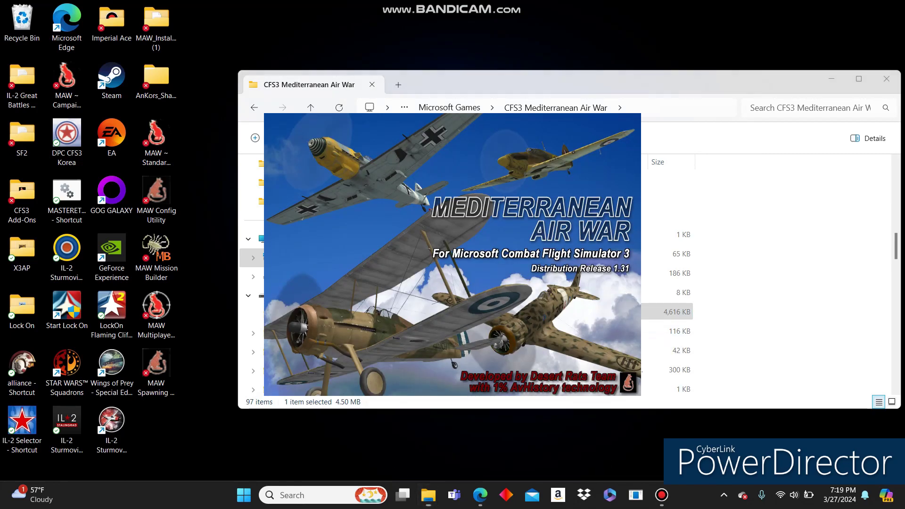
left_click(549, 287)
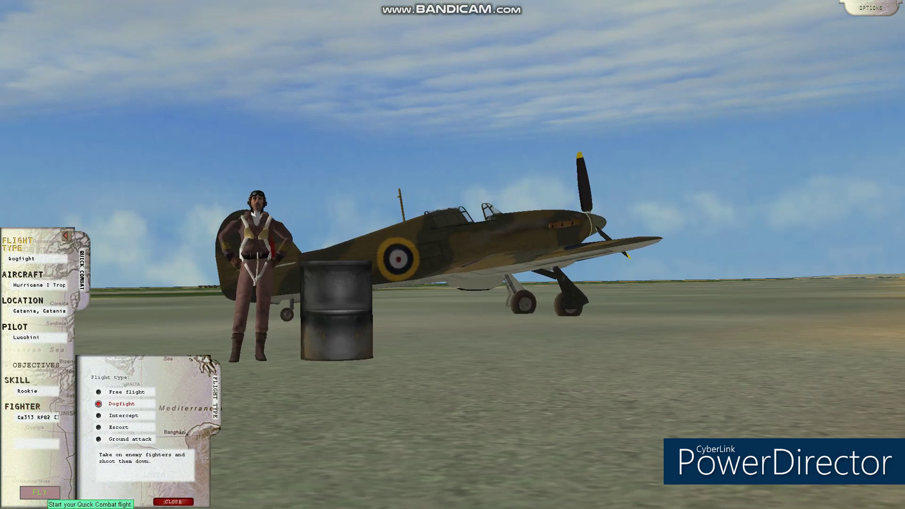
left_click(39, 493)
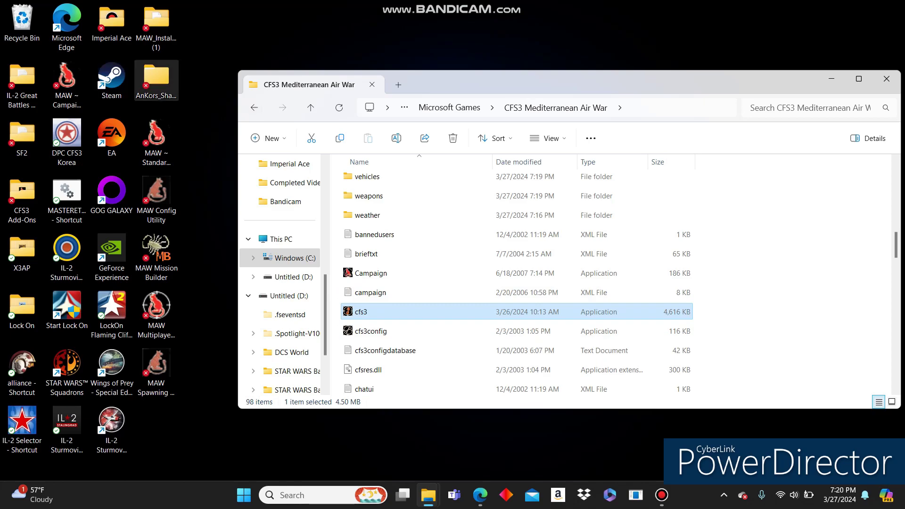
Step: Open the desktop's AnKors shaders folder in a window beside the game folder, and open the game's effects > fxtextures folder
double_click(156, 78)
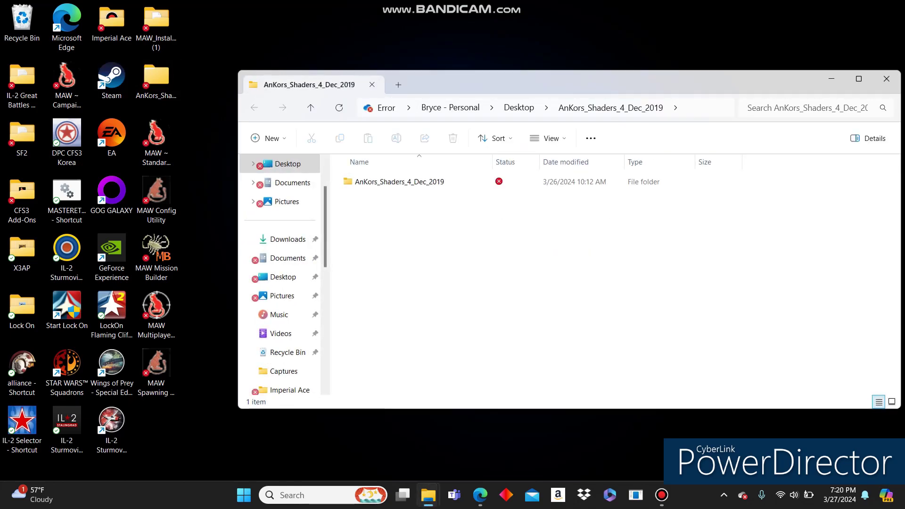
left_click_drag(589, 81, 385, 219)
left_click(415, 195)
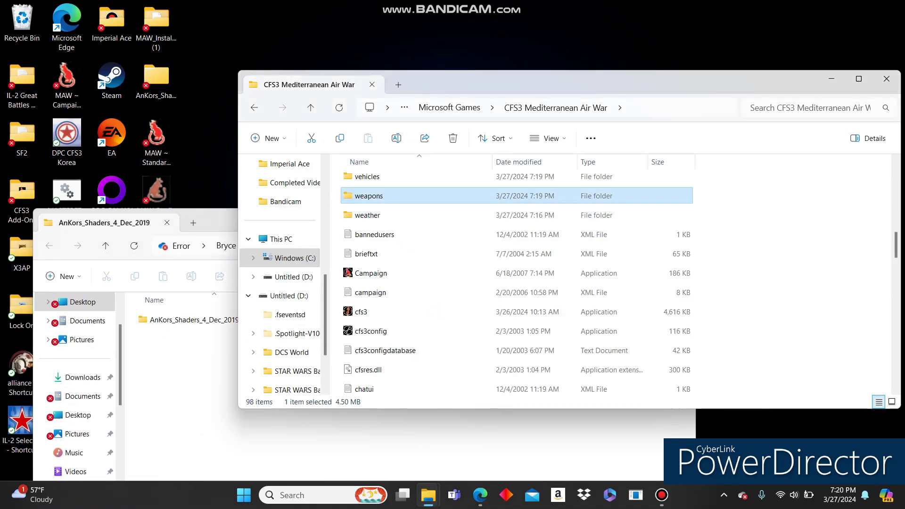
scroll(519, 283, "up", 6)
left_click(368, 245)
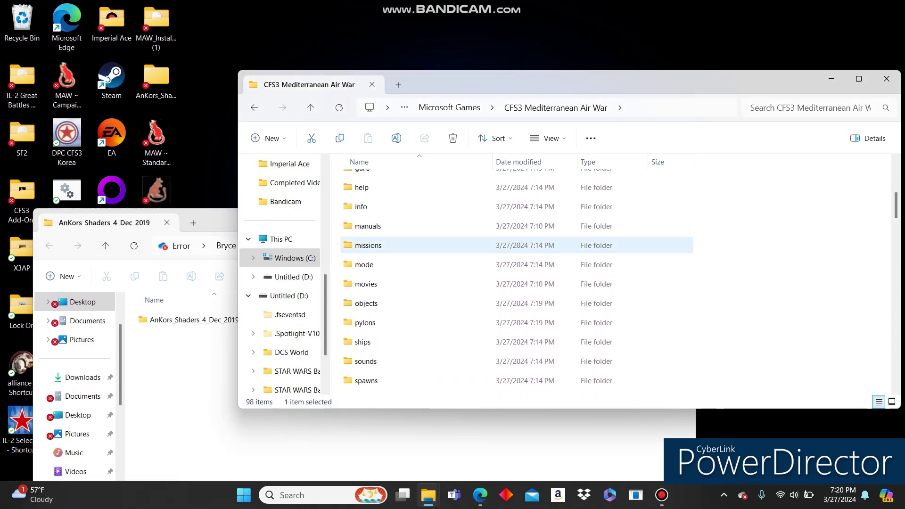
left_click(415, 228)
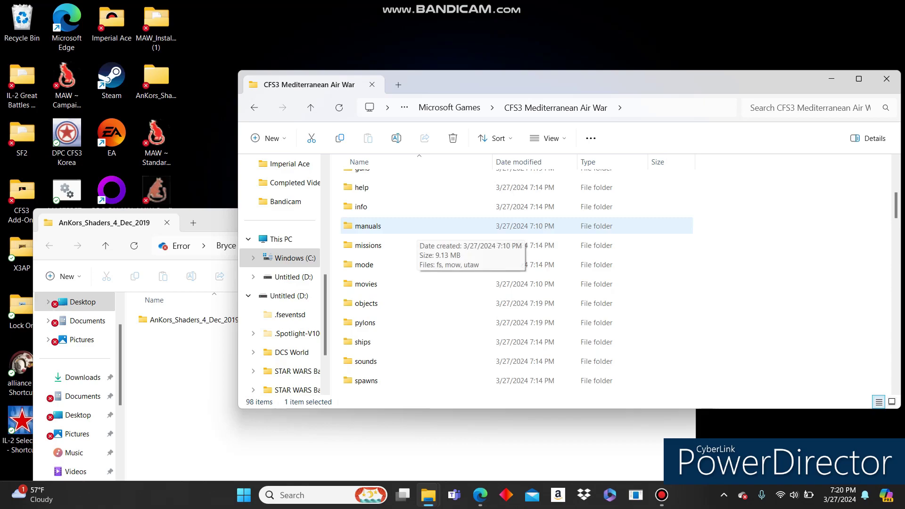
scroll(519, 283, "up", 4)
left_click(371, 297)
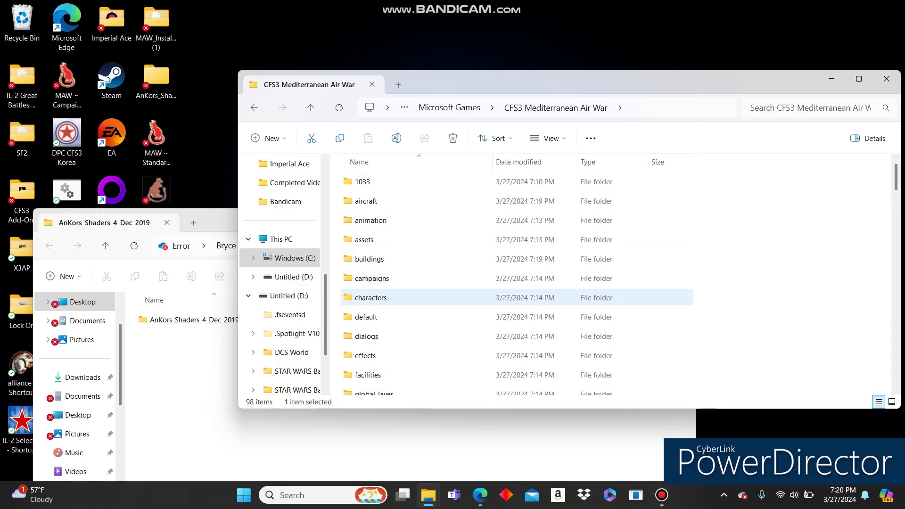
double_click(368, 355)
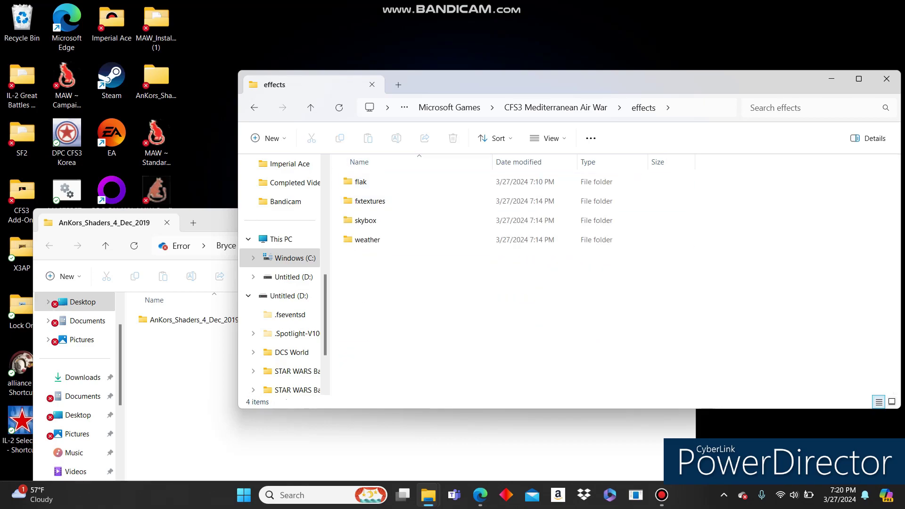
double_click(370, 201)
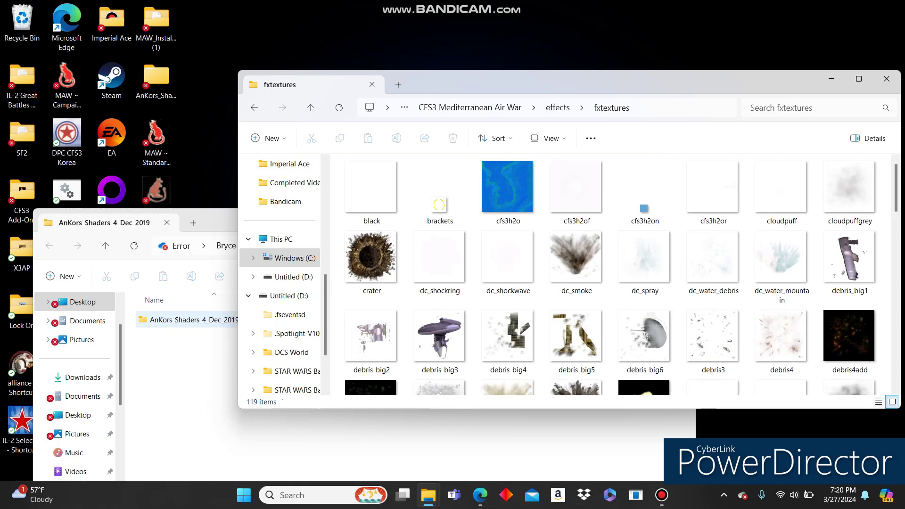
Step: Copy all h2od texture files, h2od_01 to h2od_16, from the AnKors_Shaders_4_Dec_2019 Effects > fxtextures folder
double_click(194, 319)
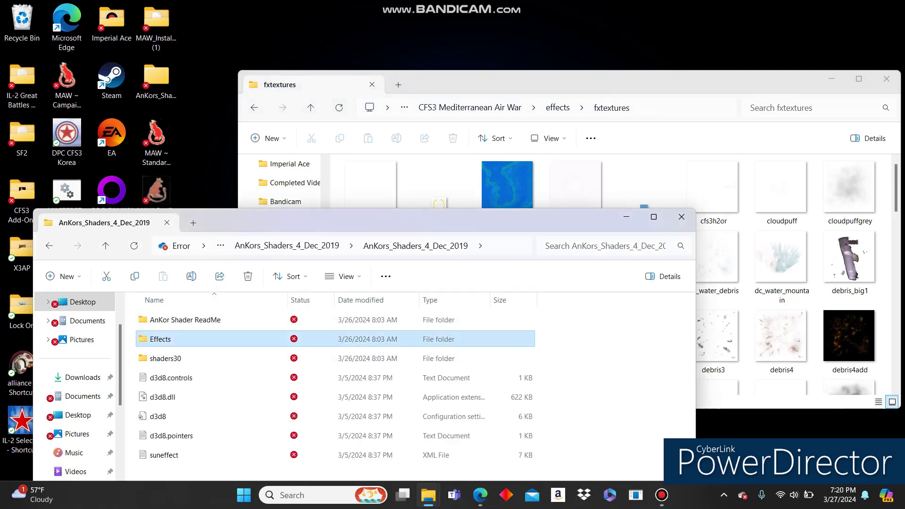
double_click(161, 339)
double_click(163, 320)
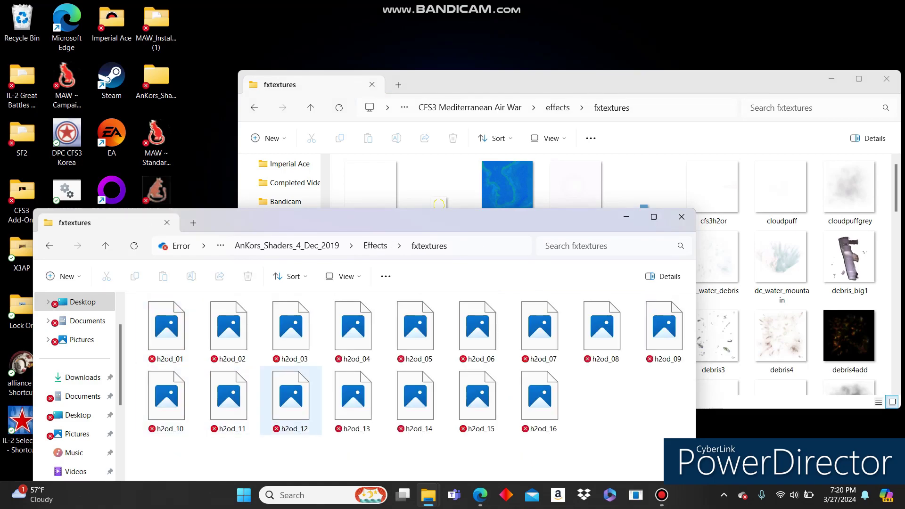
key("ctrl+a")
key("ctrl+c")
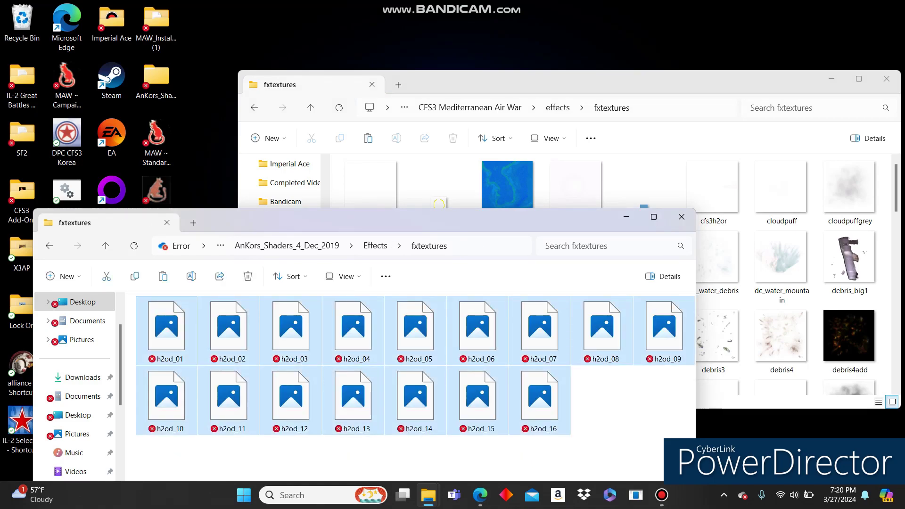
Step: Paste the textures into the game's fxtextures folder, replacing the existing files and granting administrator permission for all current items
left_click(440, 183)
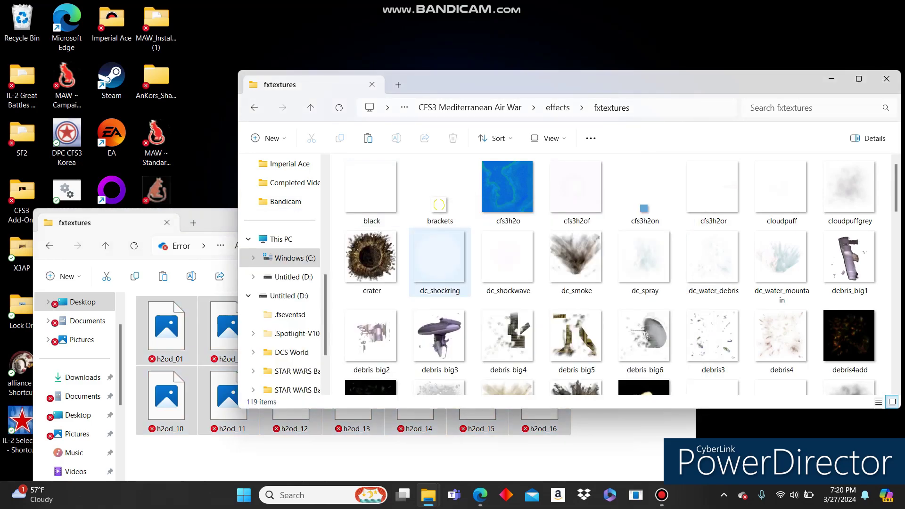
key("ctrl+v")
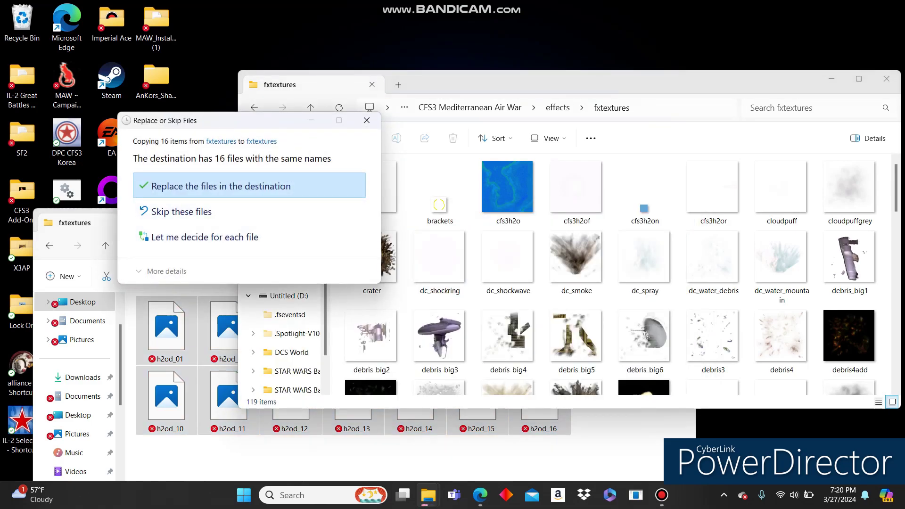
left_click(249, 186)
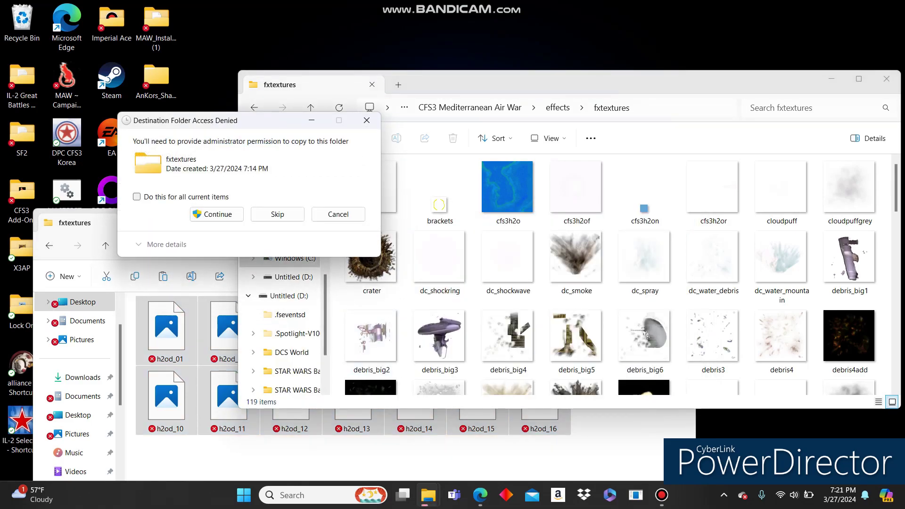
left_click(136, 196)
left_click(217, 214)
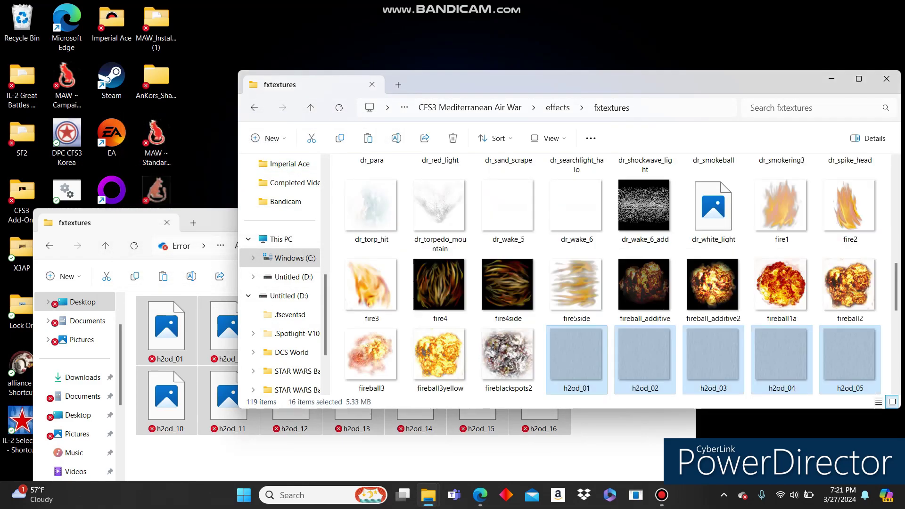
Step: Copy the AnKors shaders30 folder, the four d3d8 files and suneffect into the main CFS3 Mediterranean Air War folder, replacing duplicates and granting administrator permission
left_click(470, 108)
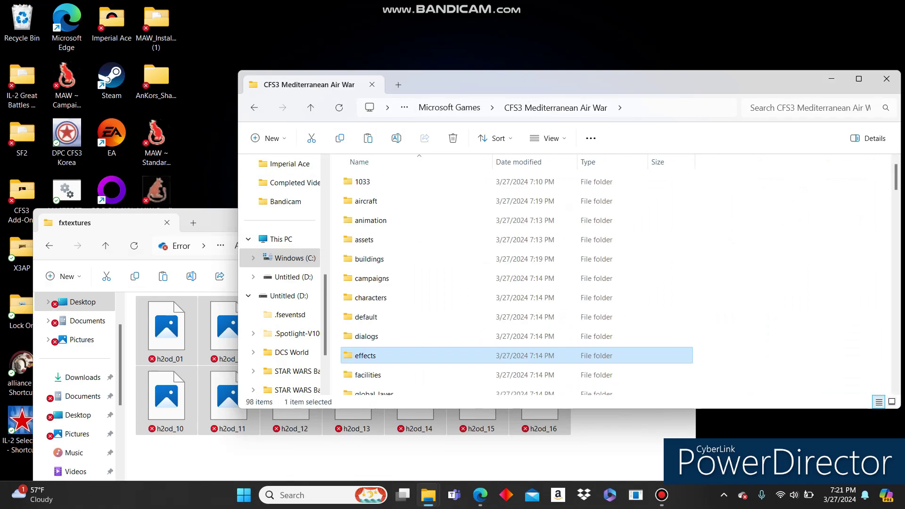
left_click(215, 222)
left_click(287, 246)
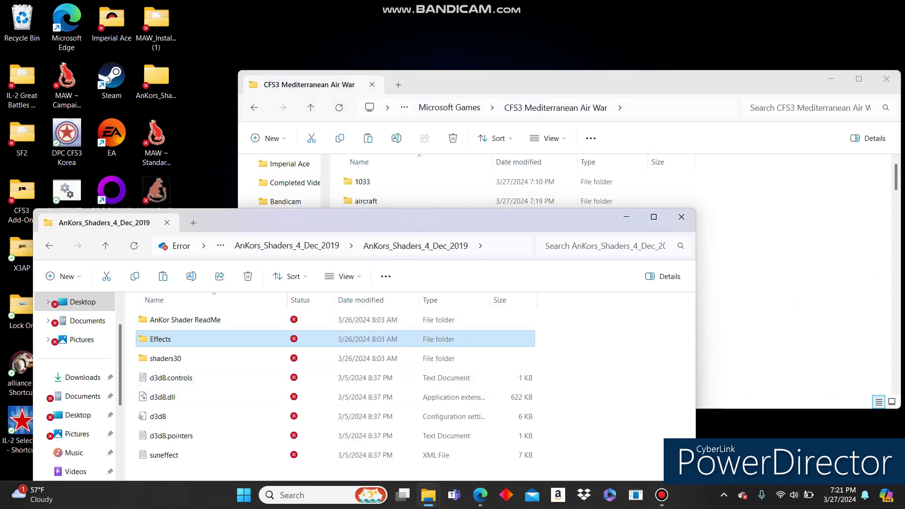
left_click_drag(132, 356, 186, 455)
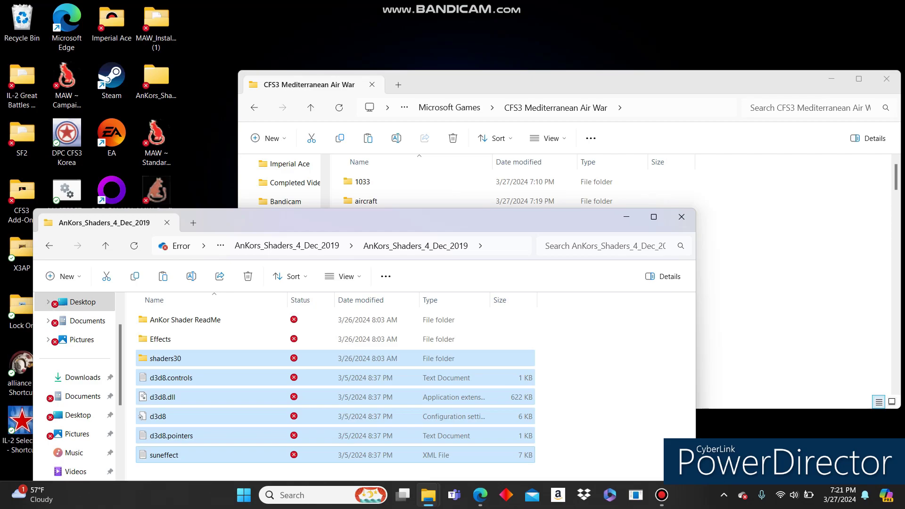
left_click(443, 84)
key("ctrl+v")
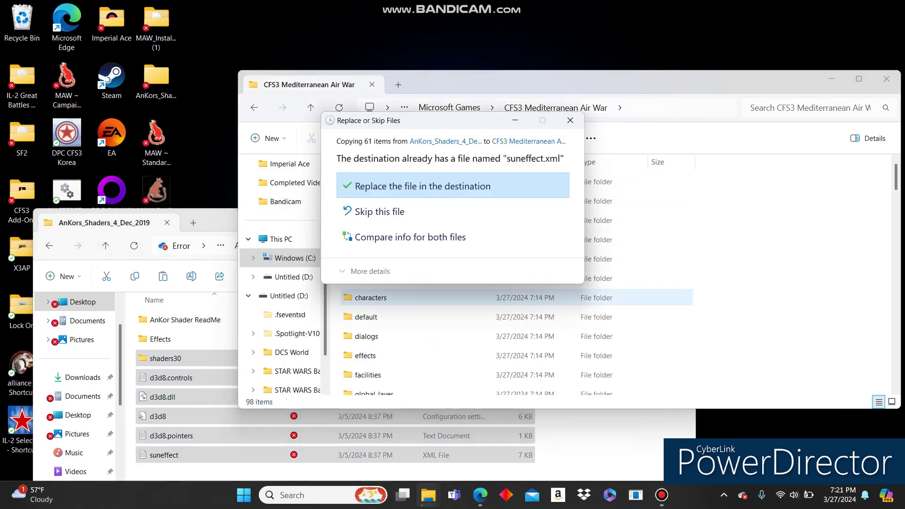
key("Return")
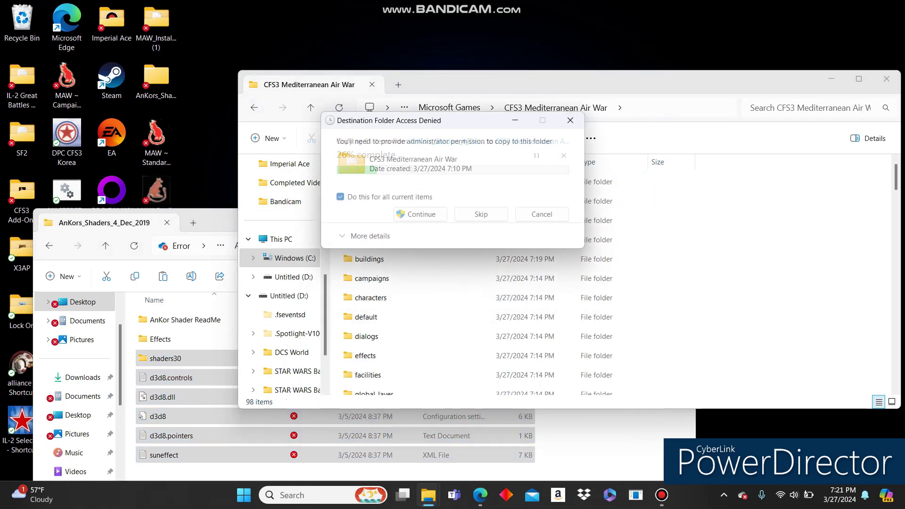
key("Return")
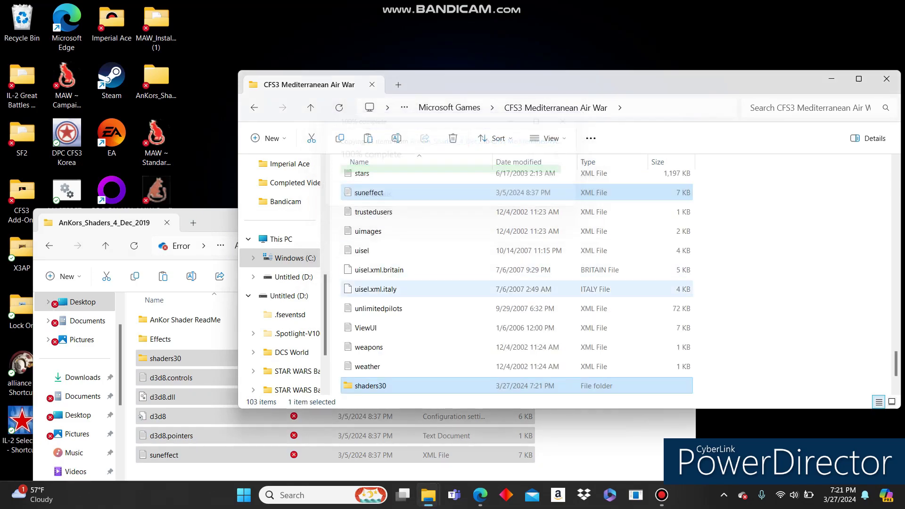
Step: Find the cfs3config application in the CFS3 Mediterranean Air War folder and open it
scroll(518, 287, "up", 6)
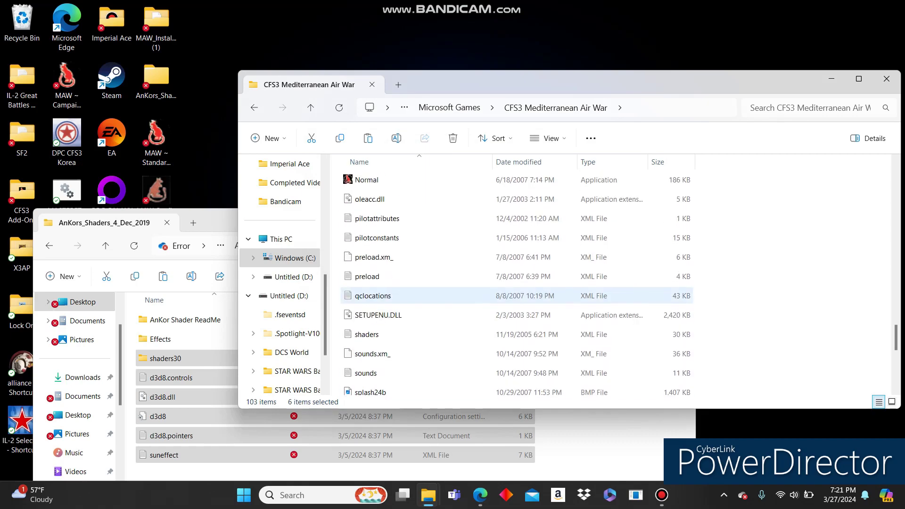
scroll(519, 290, "up", 10)
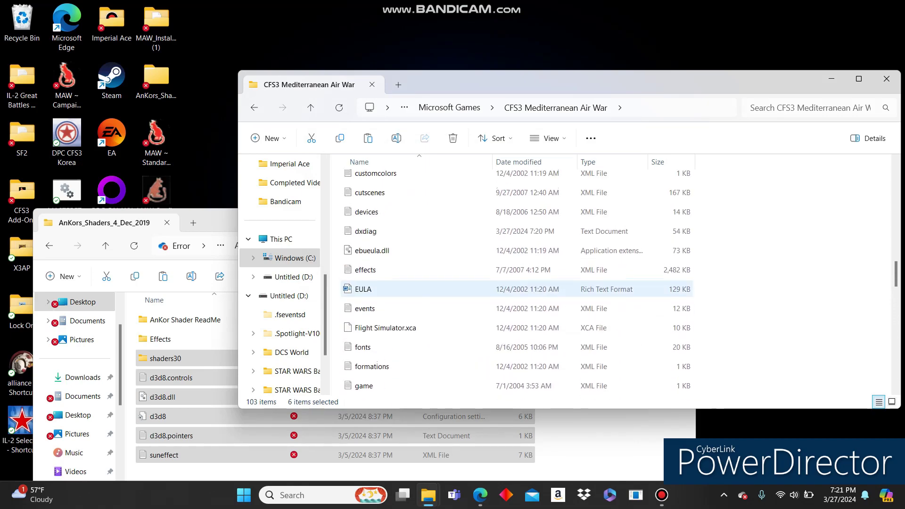
scroll(518, 292, "down", 8)
scroll(519, 283, "up", 10)
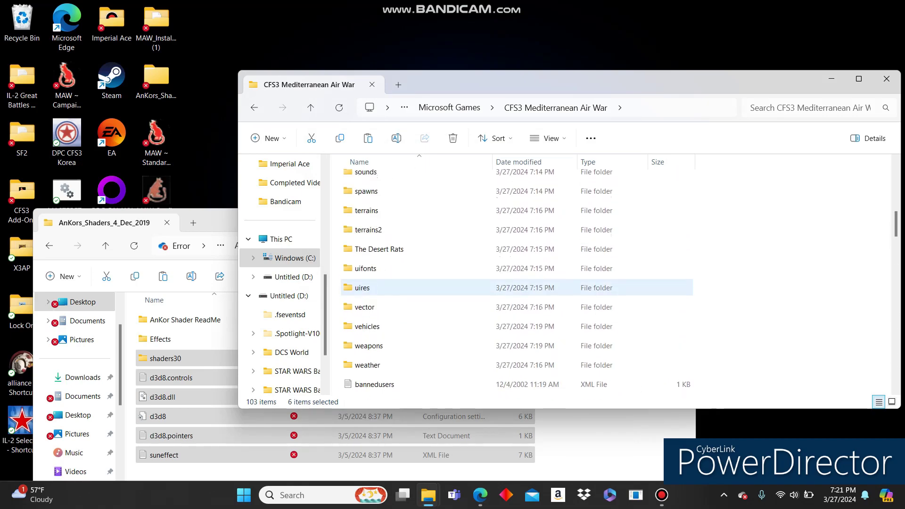
scroll(519, 273, "down", 5)
double_click(371, 264)
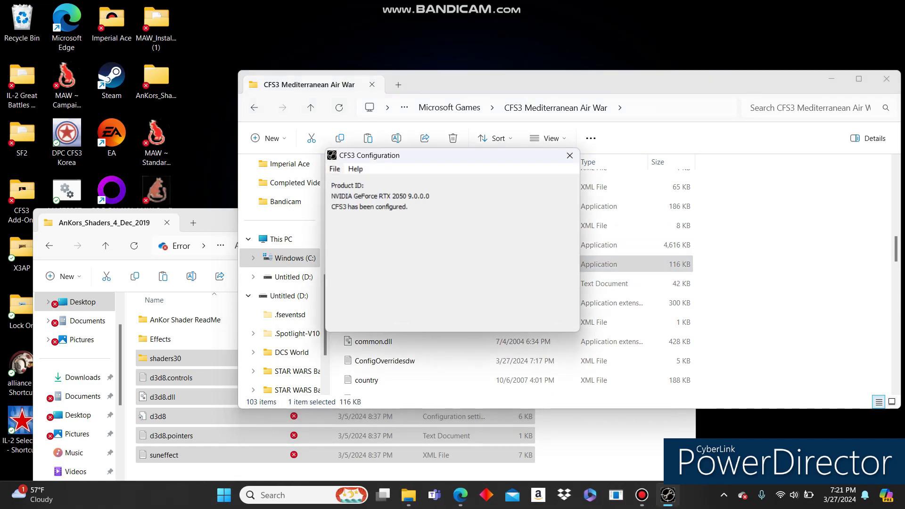
Step: Accept the settings warning, raise Overall Graphic Detail to 5 in the custom settings, view the Overrides page, and save
left_click(334, 169)
left_click(363, 206)
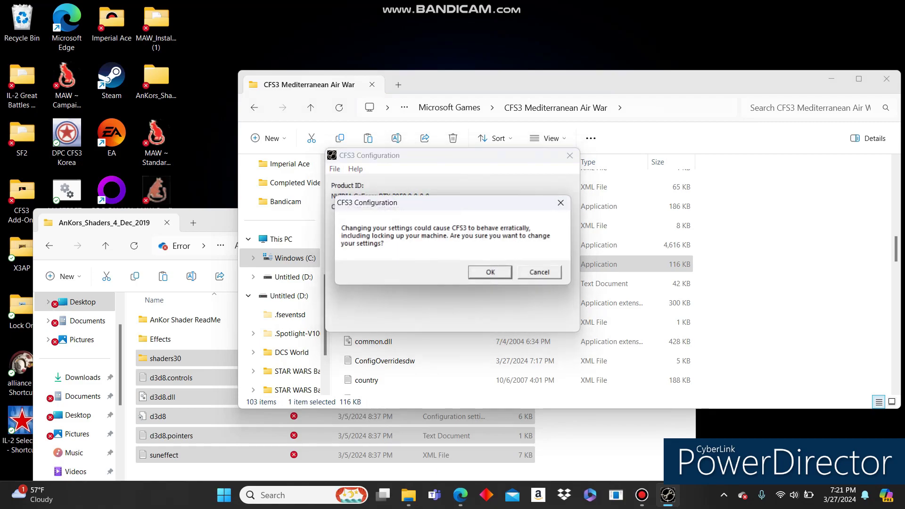
key("Return")
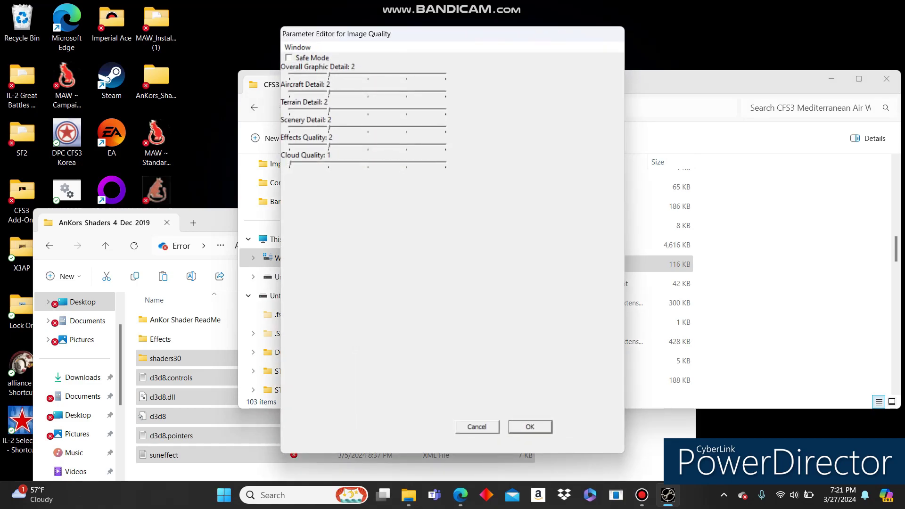
left_click_drag(329, 74, 445, 74)
left_click(297, 48)
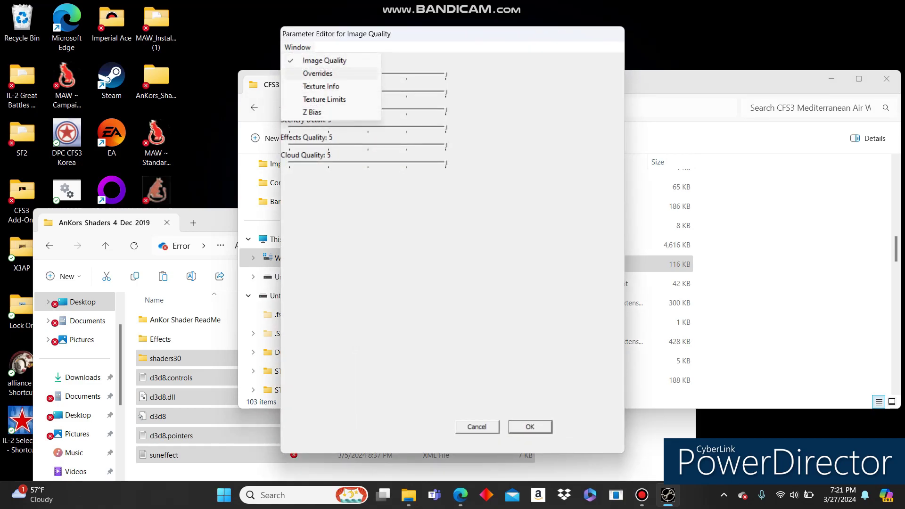
left_click(318, 73)
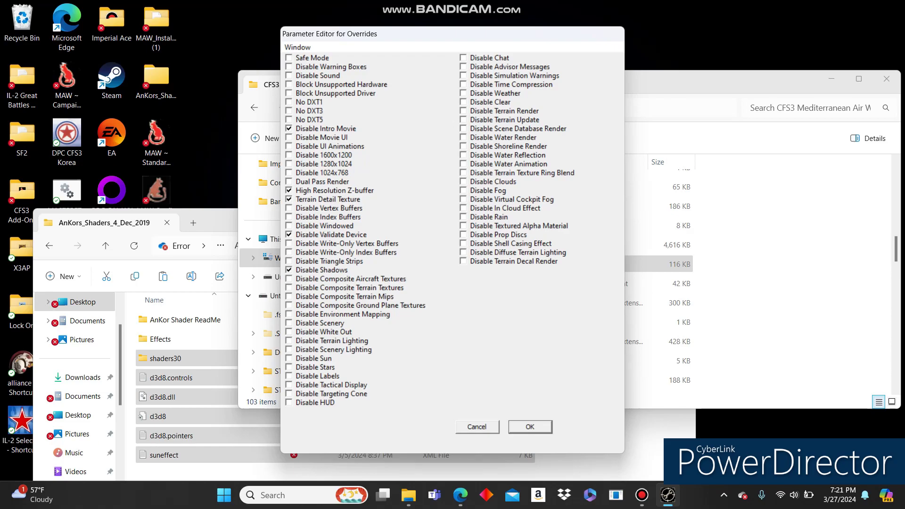
left_click(530, 426)
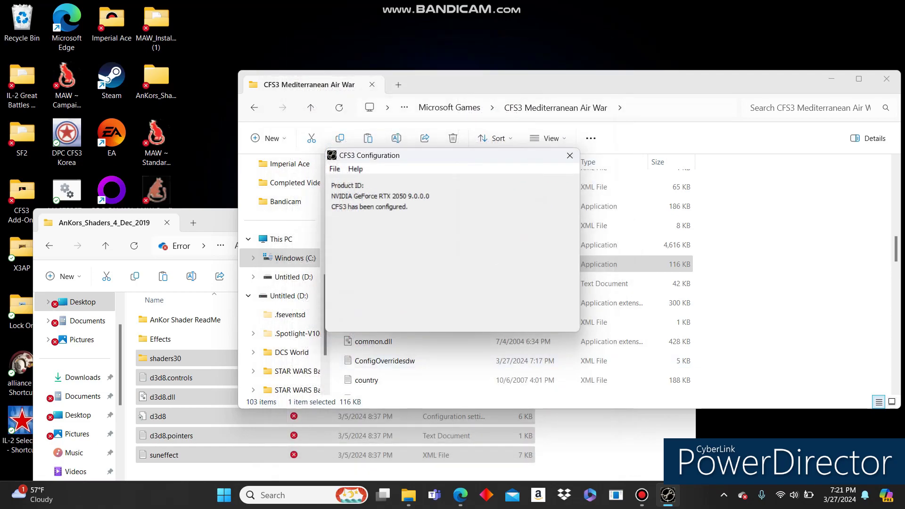
Step: Confirm the NVIDIA GeForce RTX 2050 adapter at 1920 x 1080 x 32 with no anti-aliasing as the device, and exit the configuration
left_click(335, 169)
left_click(383, 226)
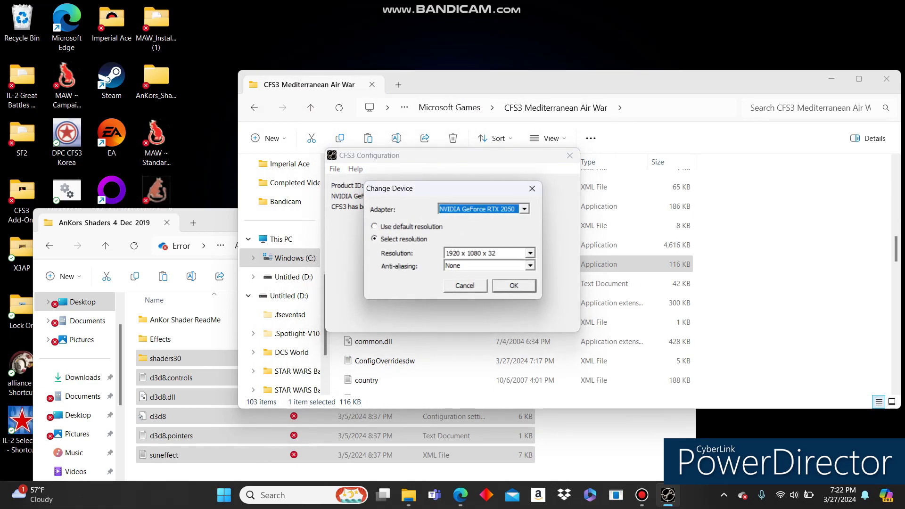
left_click(514, 286)
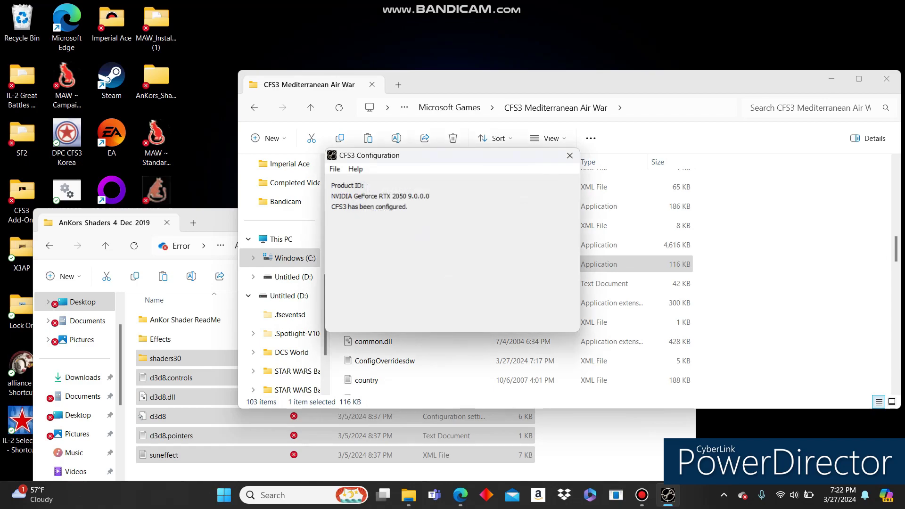
left_click(334, 169)
left_click(353, 245)
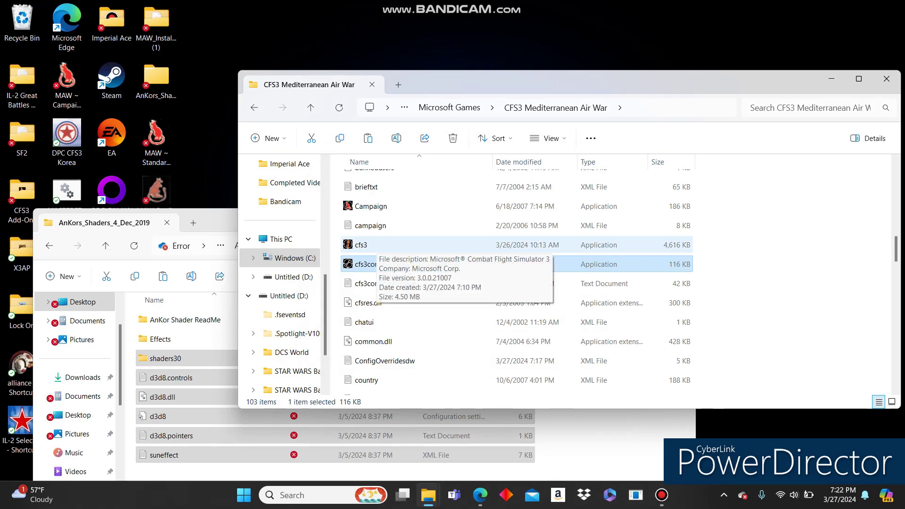
Step: Try to launch the game from the cfs3 application, declining the troubleshooting information
left_click(377, 245)
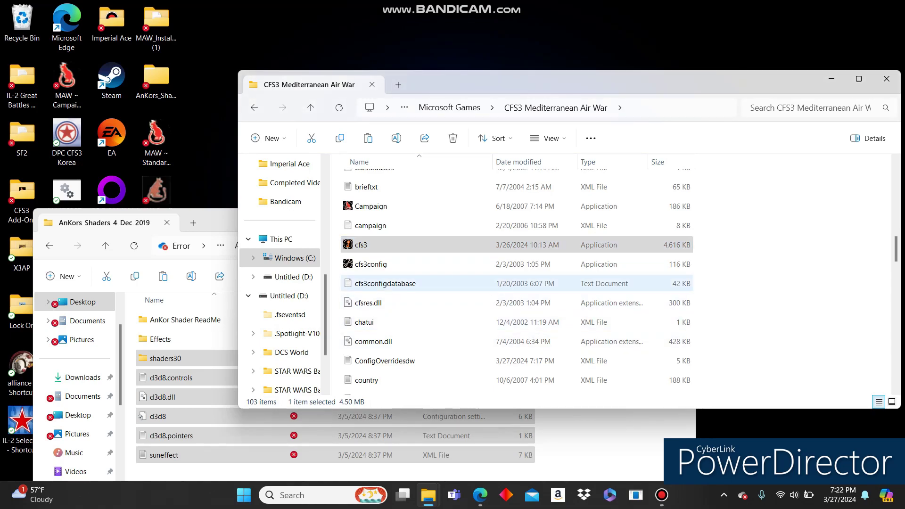
key("Return")
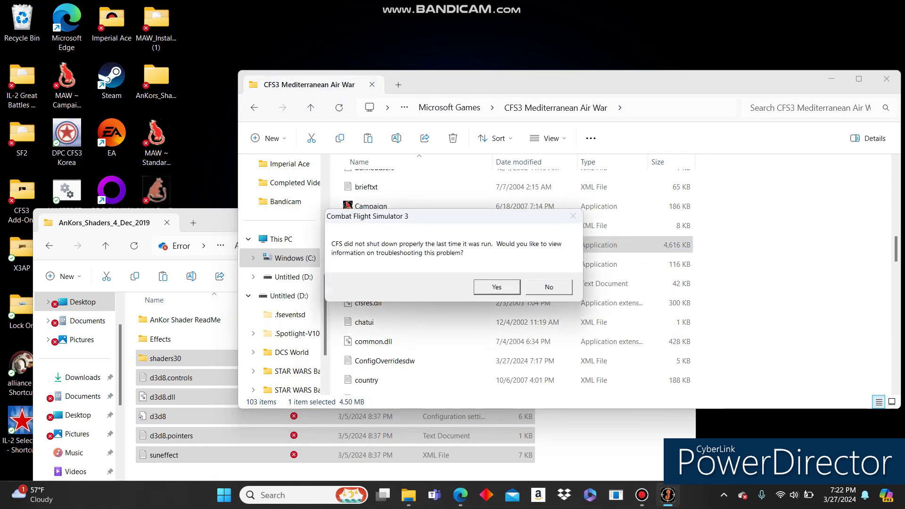
left_click(549, 288)
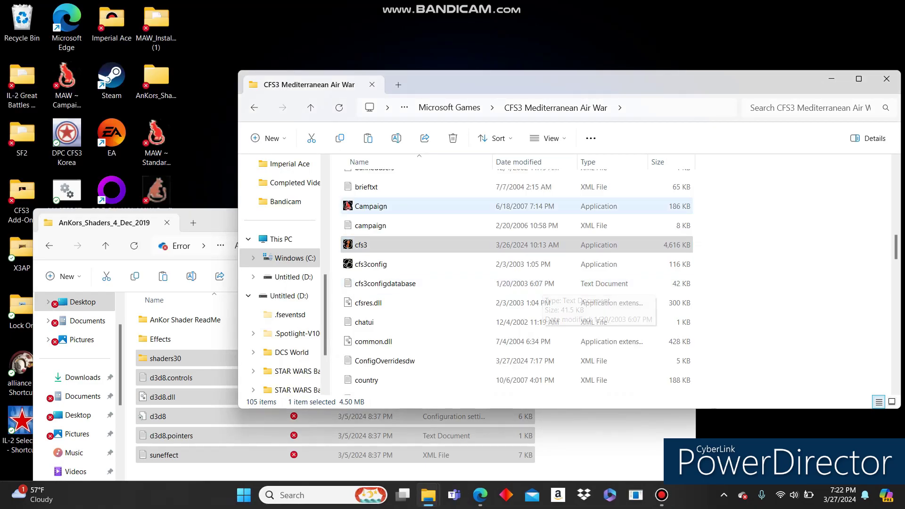
Step: Check the cfs3 application's compatibility mode and high DPI settings, and close its properties
right_click(362, 245)
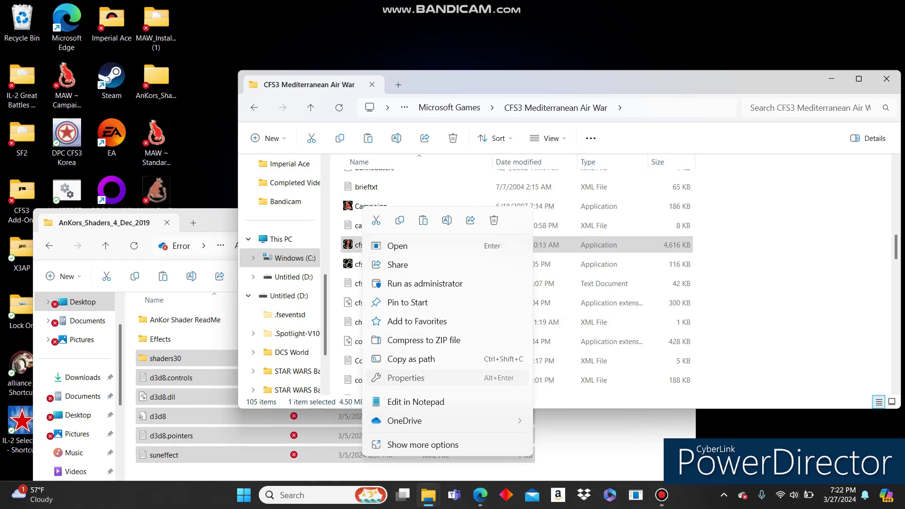
left_click(406, 378)
left_click(425, 186)
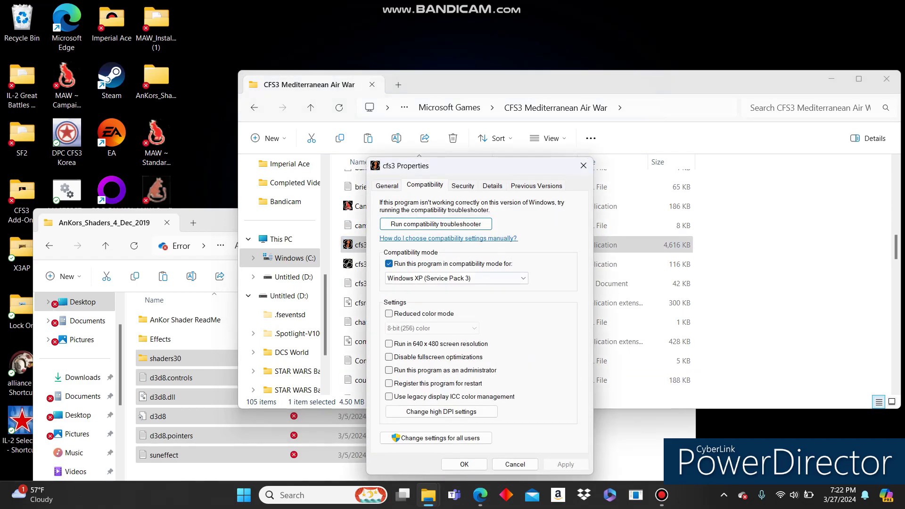
left_click(441, 412)
left_click(518, 431)
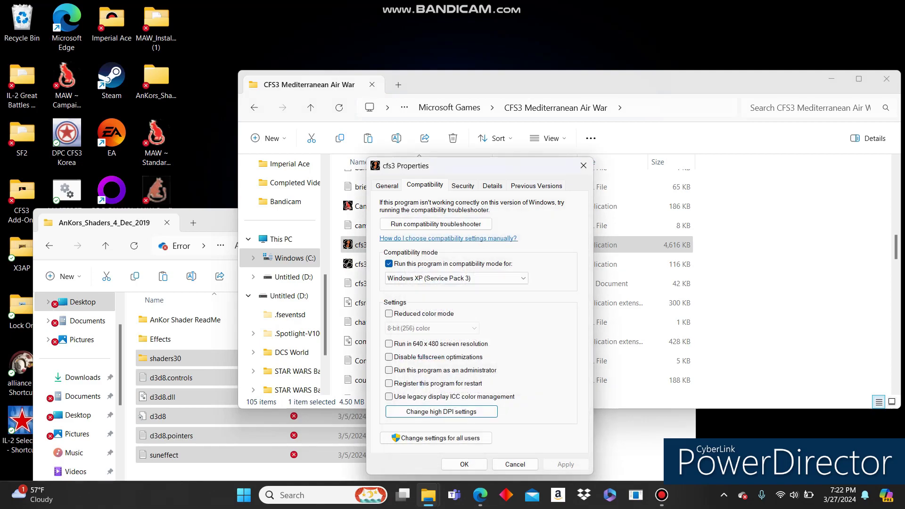
left_click(465, 465)
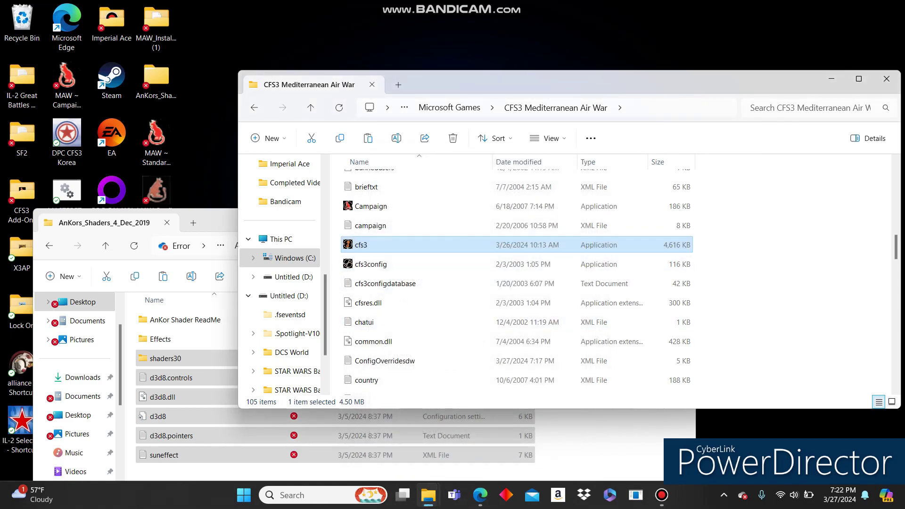
Step: Try to launch the game through the Campaign application, declining the troubleshooting information
double_click(371, 206)
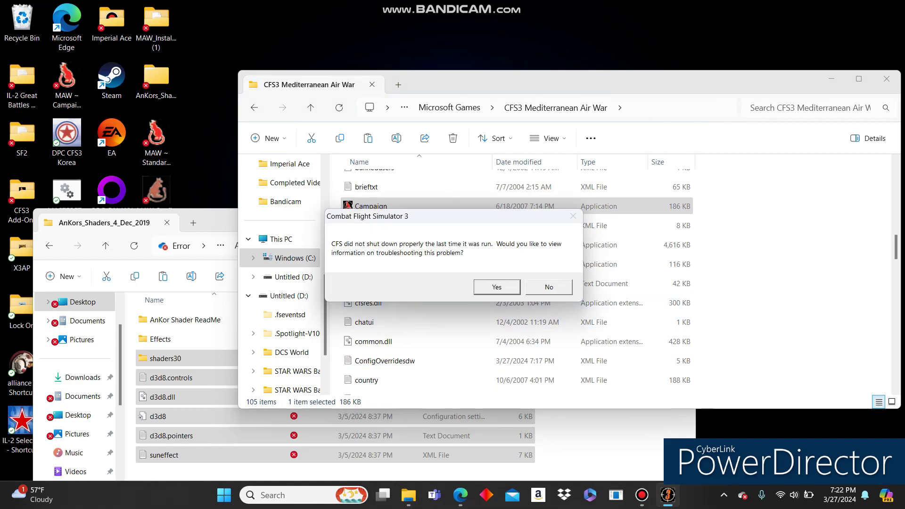
left_click(549, 287)
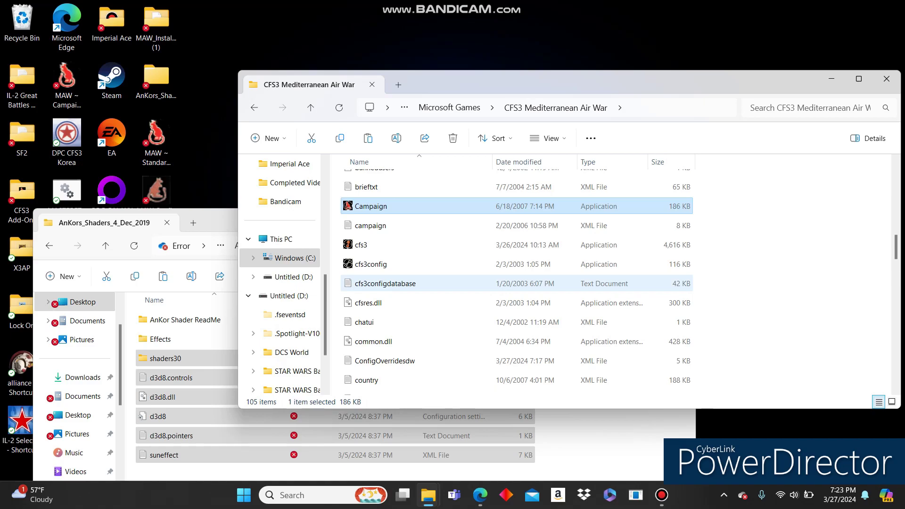
Step: Open the other CFS3 Mediterranean Air War installation in C: > Program Files > Microsoft Games and find its cfs3 application
left_click(439, 108)
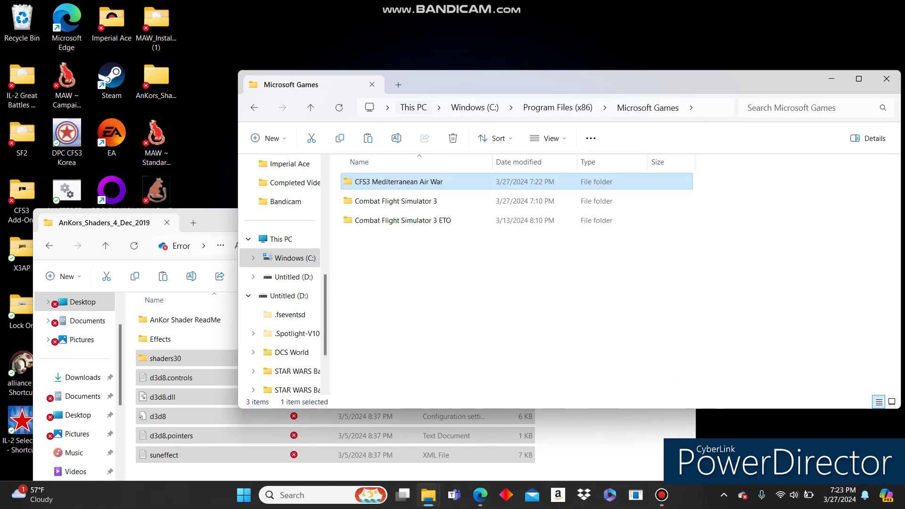
left_click(475, 108)
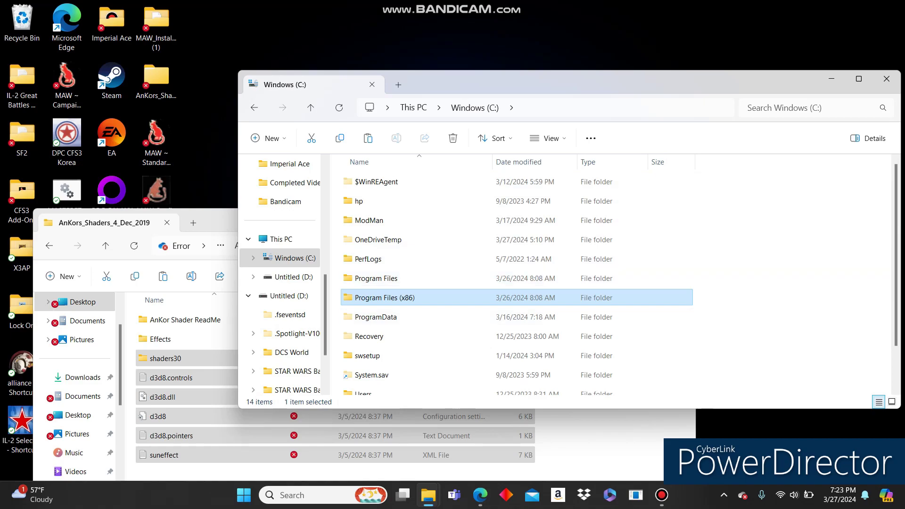
double_click(376, 278)
scroll(376, 264, "down", 3)
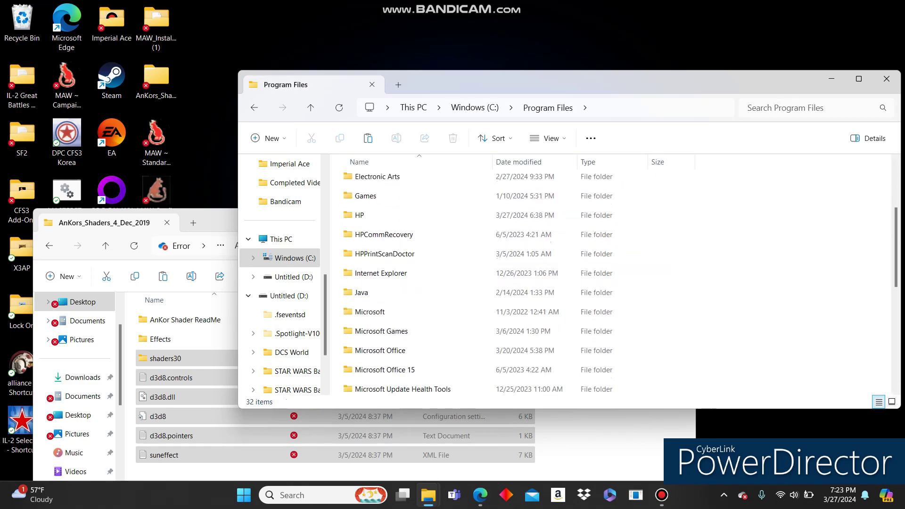
left_click(381, 269)
double_click(381, 269)
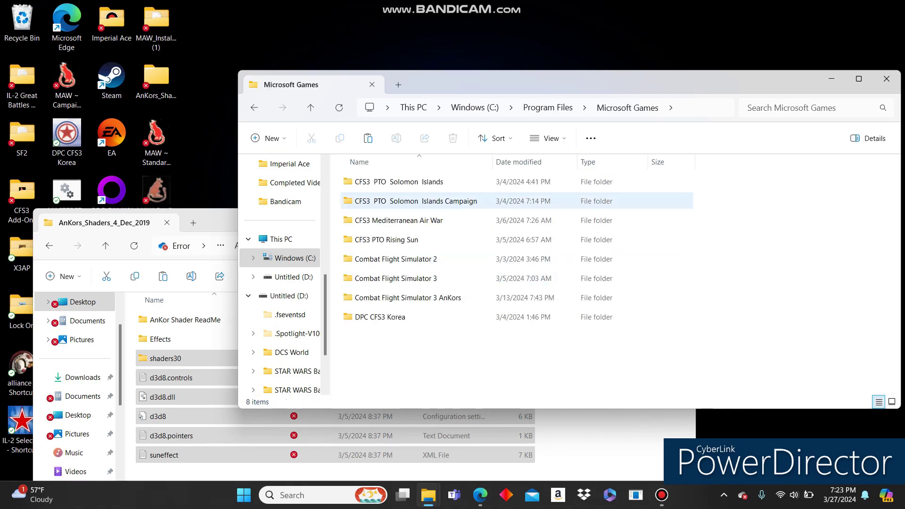
double_click(386, 220)
scroll(377, 238, "down", 12)
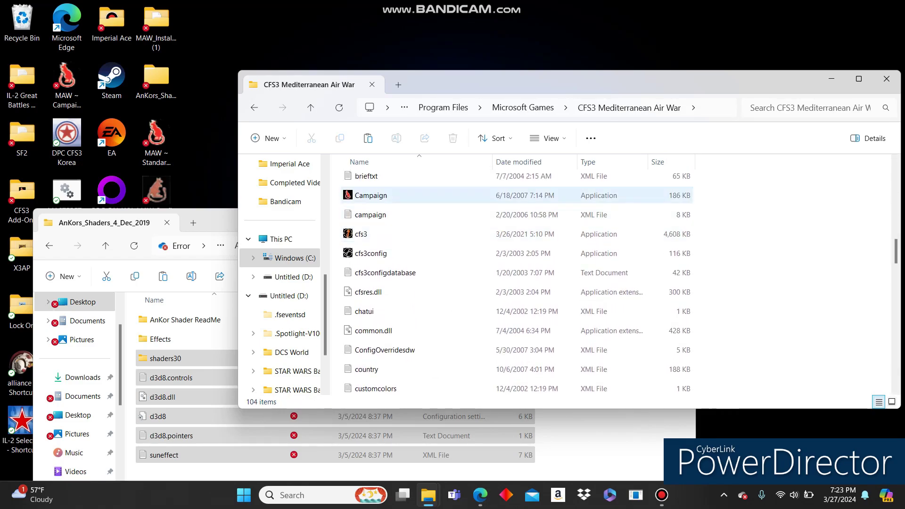
Step: Launch the game from this installation's cfs3 application without viewing troubleshooting information, and open the Quick Combat setup
double_click(370, 235)
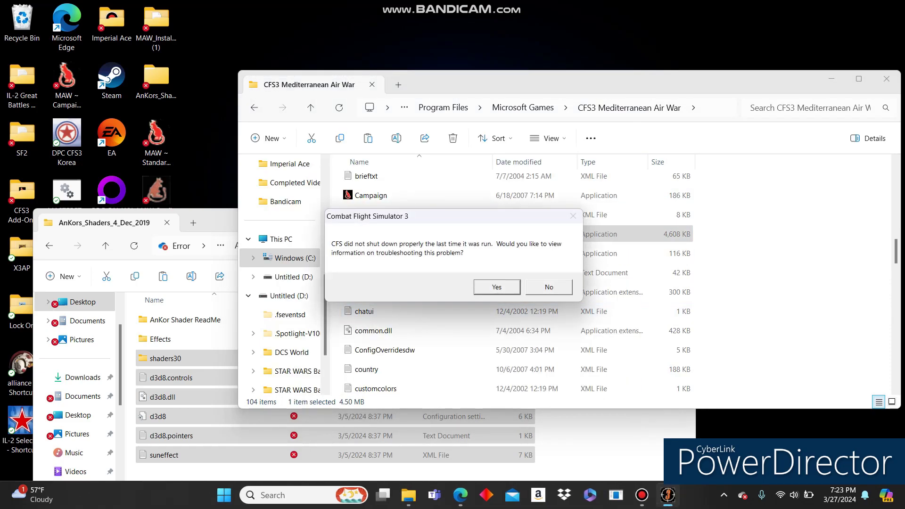
left_click(548, 287)
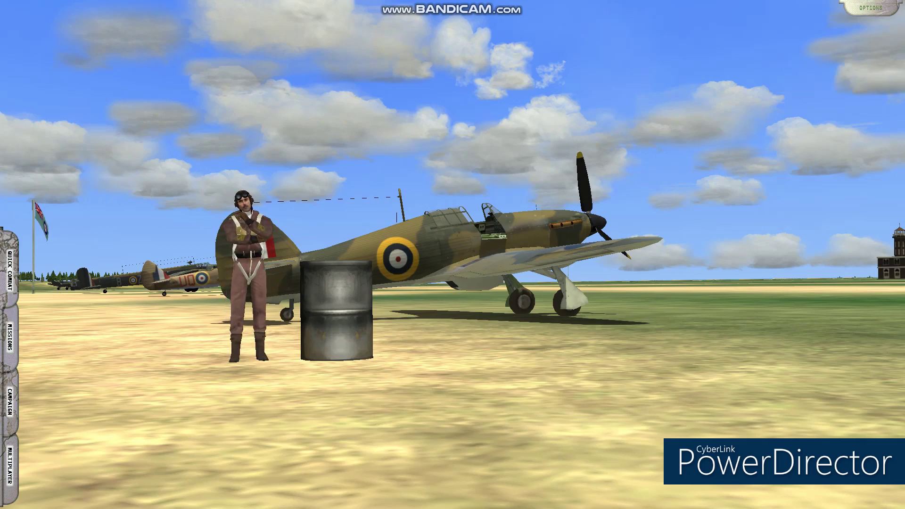
left_click(9, 271)
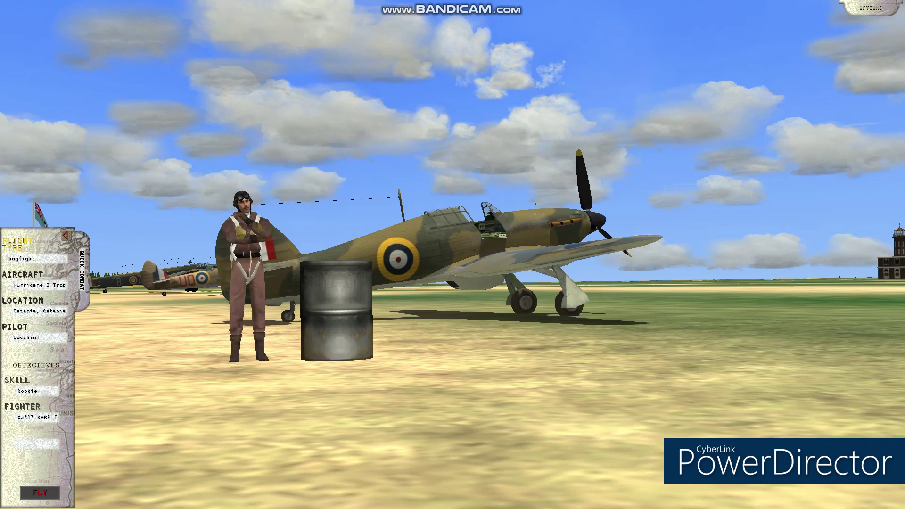
Step: Choose the British Hurricane I Trop ending in 2544 as the Quick Combat aircraft and start the flight
left_click(23, 274)
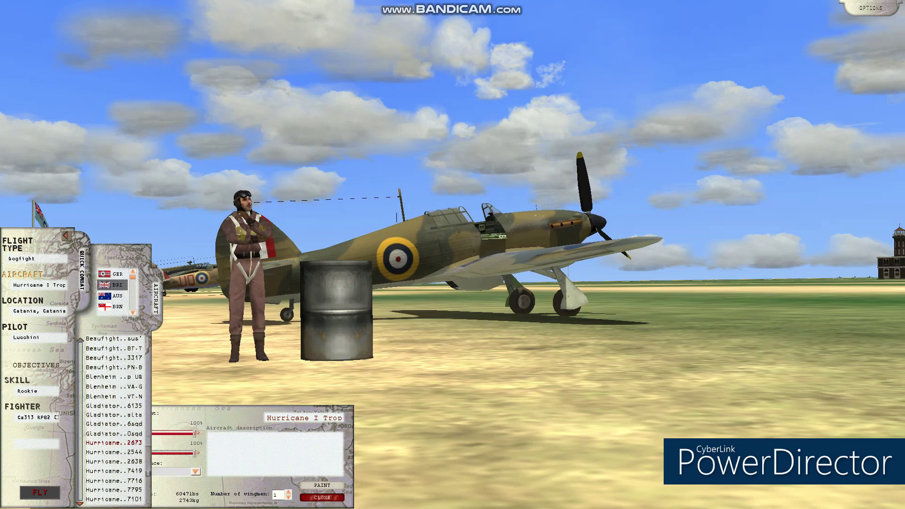
left_click(113, 453)
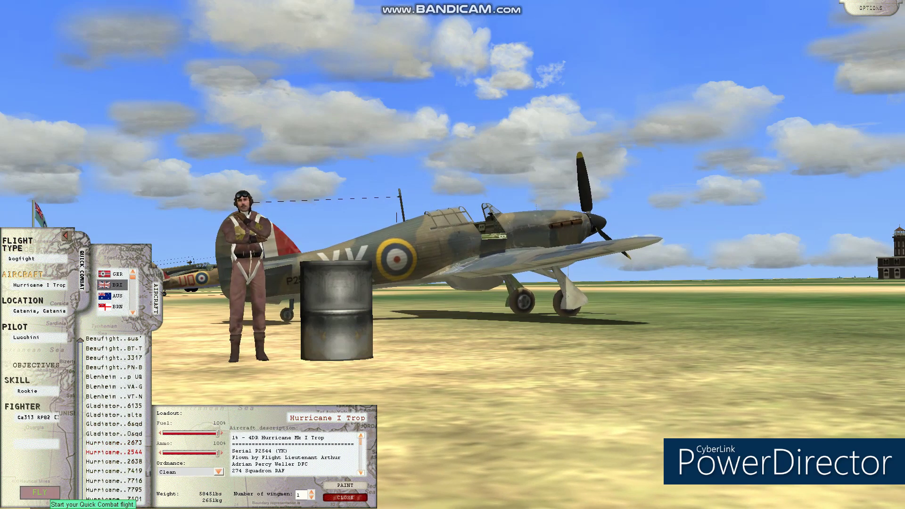
left_click(41, 492)
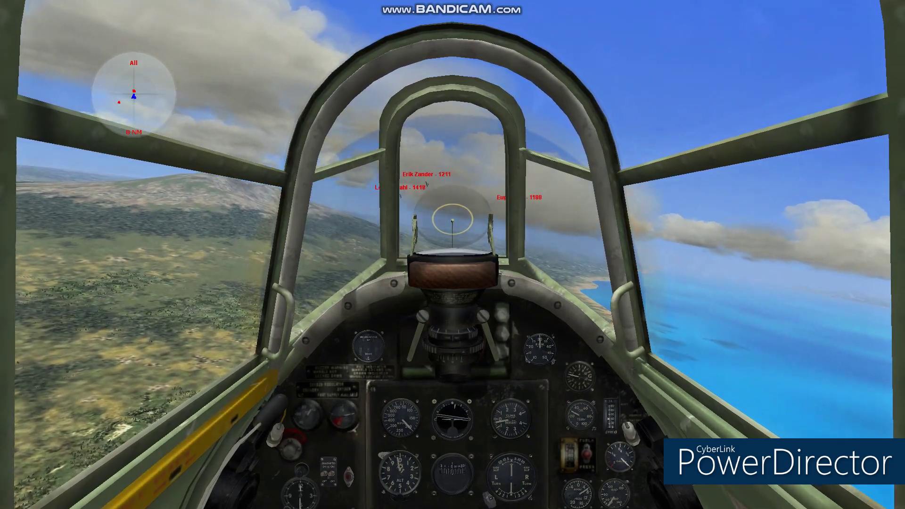
Step: View the Hurricane from outside during the flight, and quit MAW from the in-flight options
key("F2")
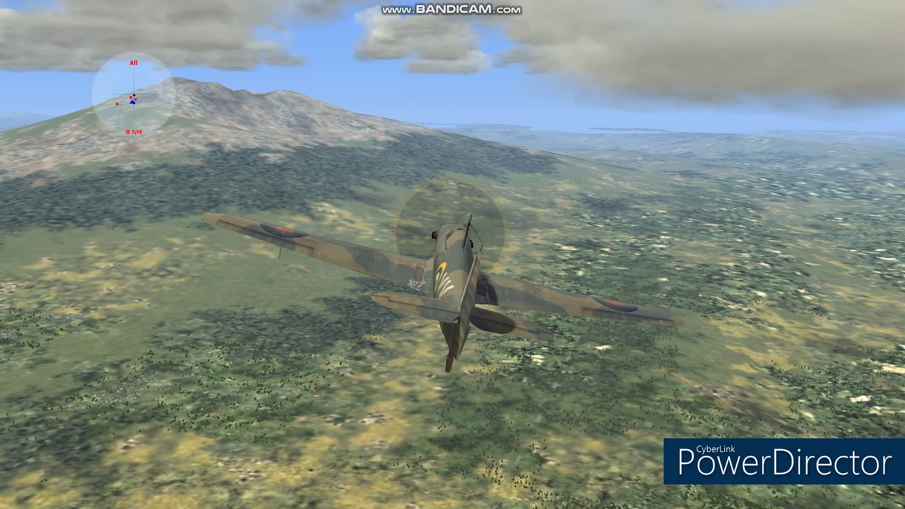
key("Escape")
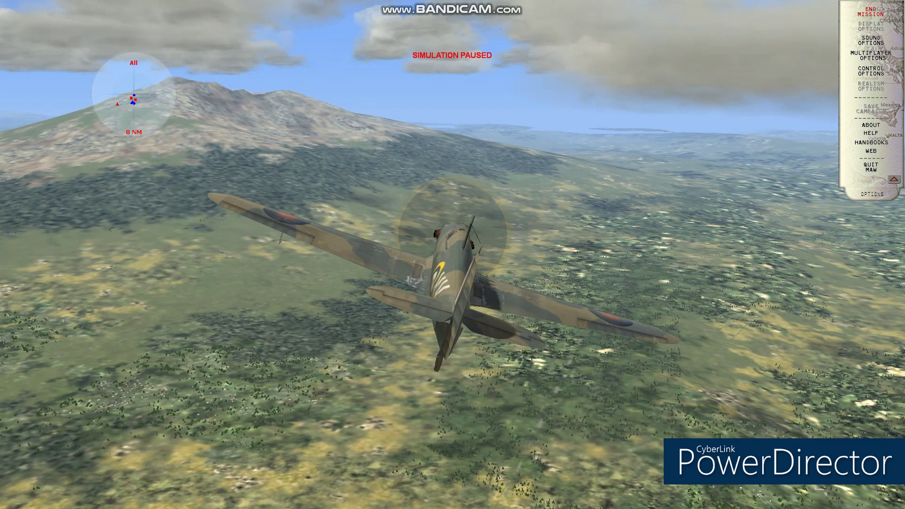
left_click(871, 167)
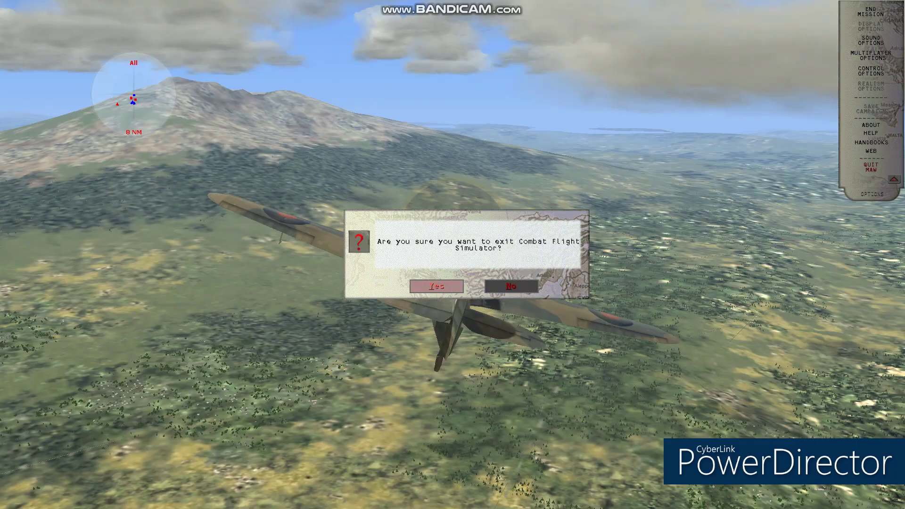